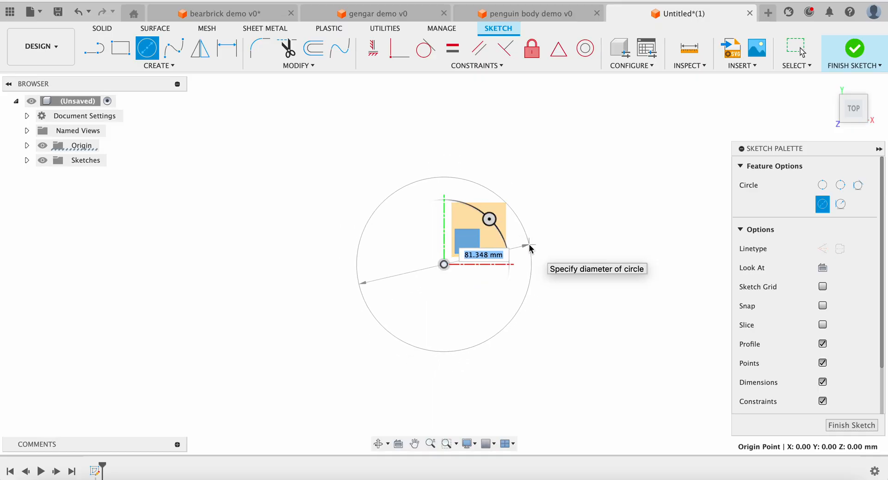
Draw a 40 mm diameter circle centred on the origin and finish the sketch.
text(40)
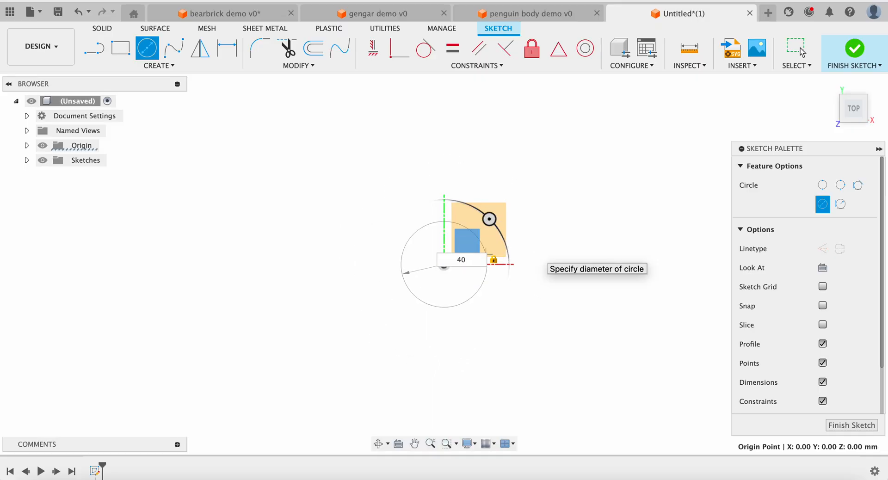
click(801, 51)
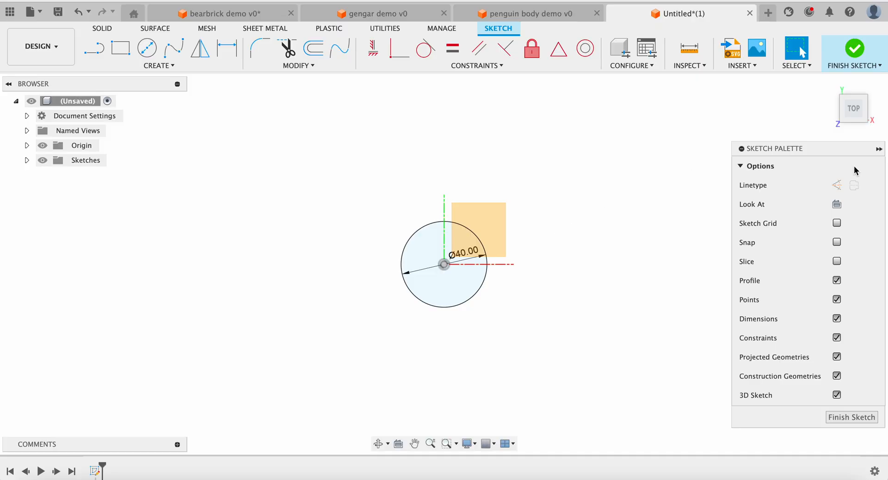
click(854, 50)
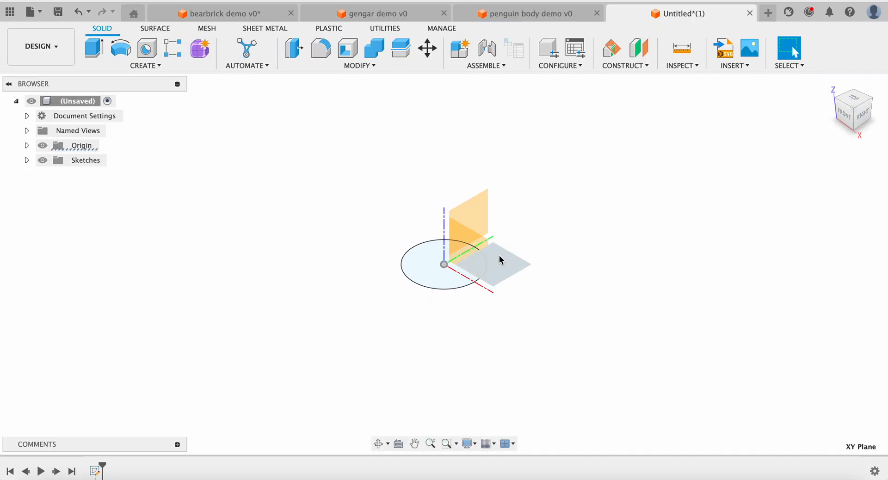
Create a construction plane offset 30 mm above the XY plane.
click(499, 259)
click(639, 50)
drag(482, 250, 481, 194)
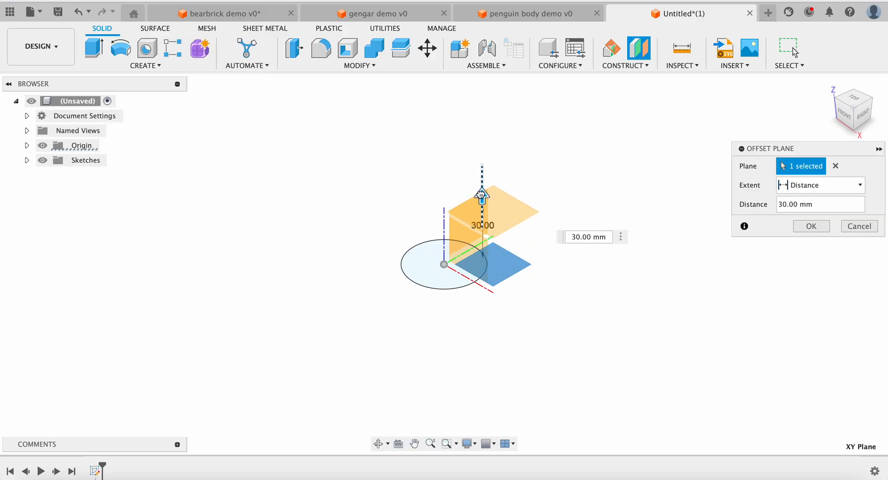
click(811, 226)
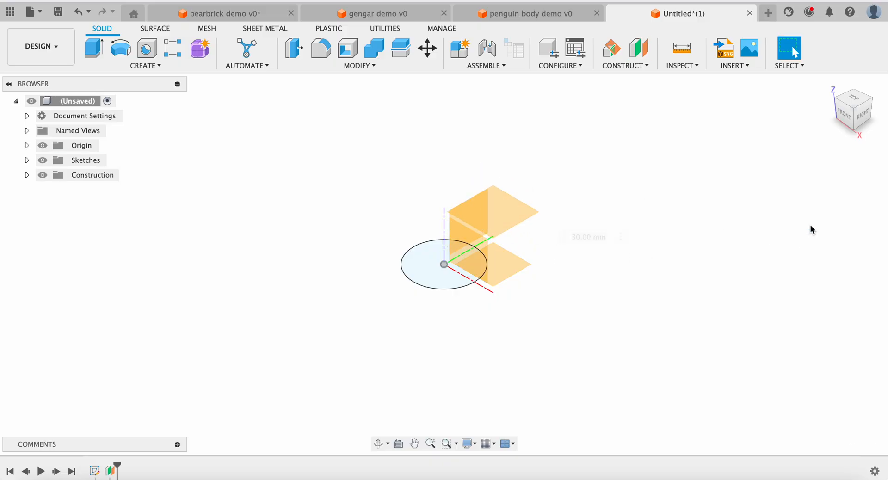
Sketch a 60 mm diameter circle centred on the origin on the offset plane, and finish the sketch.
click(482, 200)
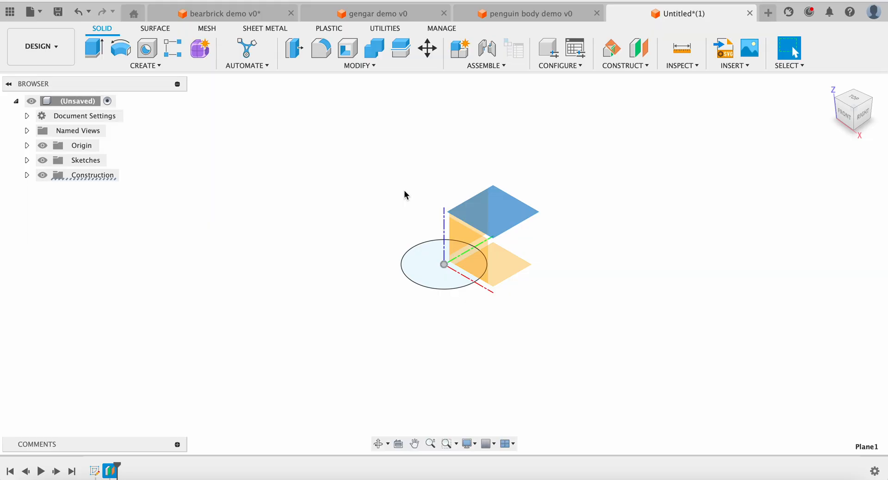
click(145, 65)
click(126, 99)
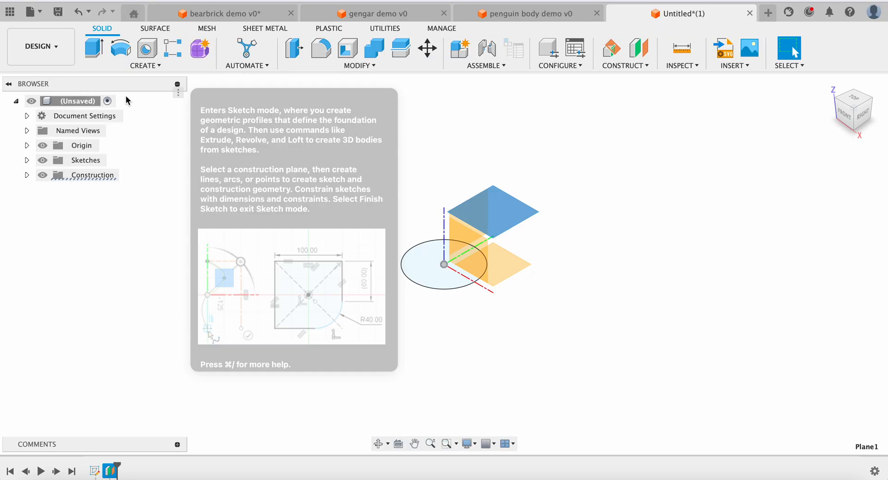
click(147, 47)
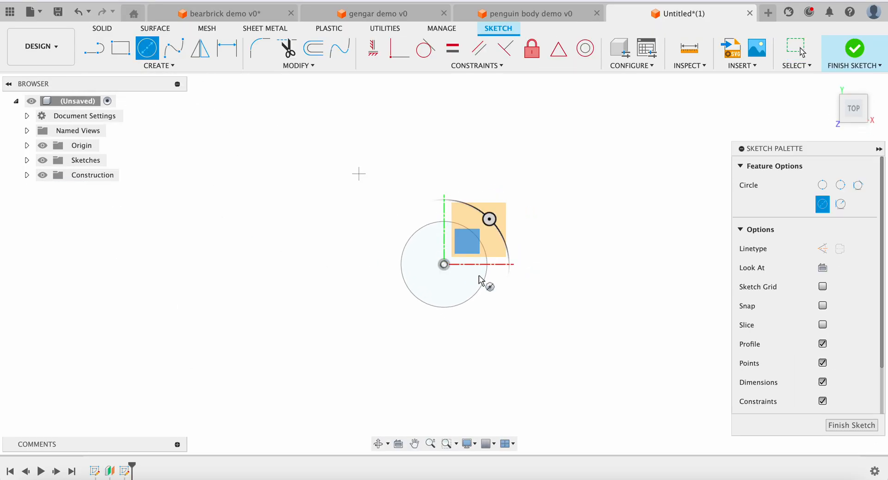
click(444, 265)
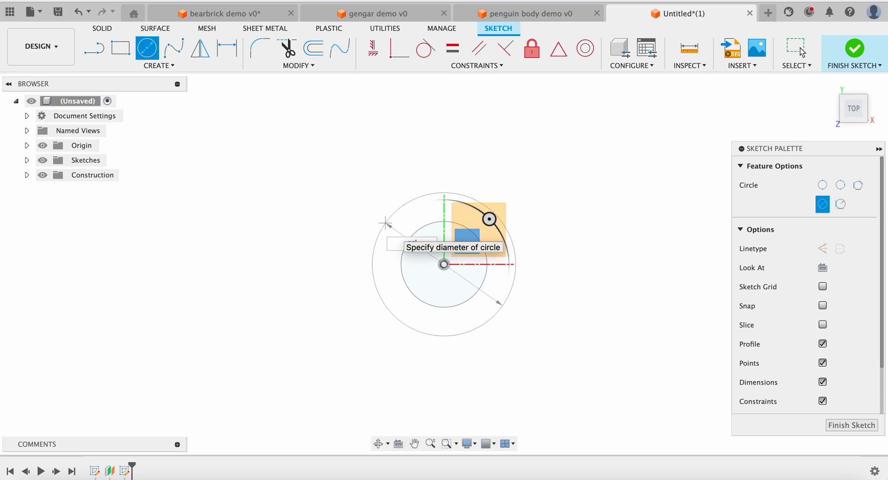
key(Return)
click(857, 50)
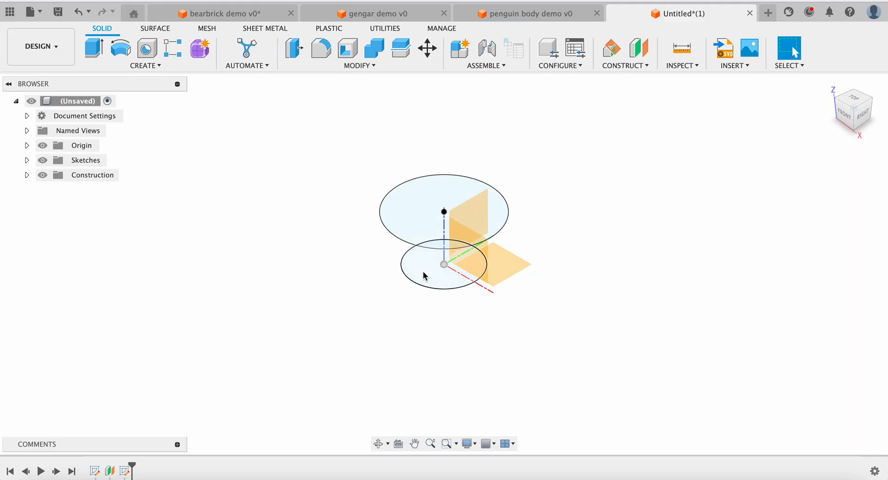
Loft a solid body from the small lower circle to the large upper circle.
click(143, 66)
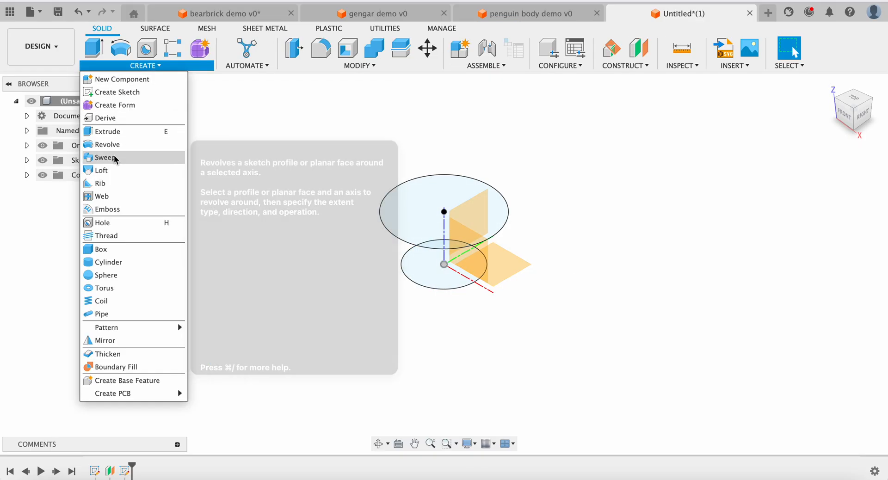
click(111, 170)
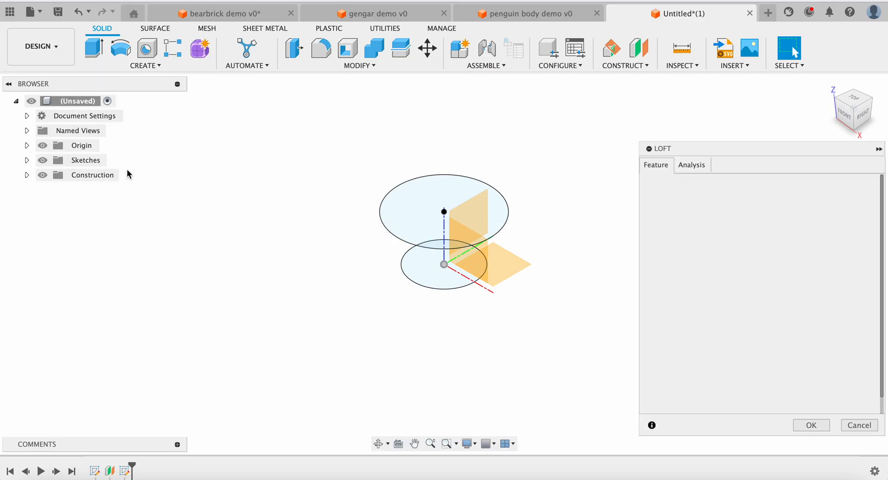
click(431, 280)
click(410, 213)
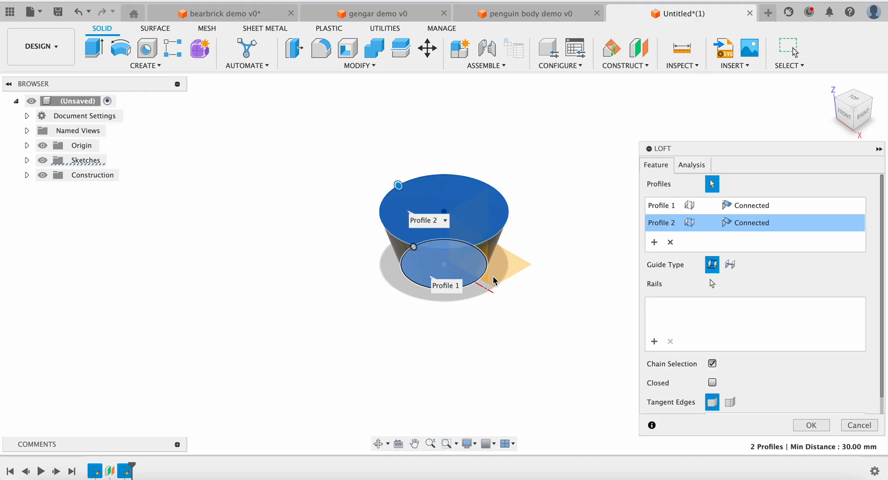
click(813, 429)
Shell the lofted body through its upper face with an inside thickness of 3 mm.
click(422, 236)
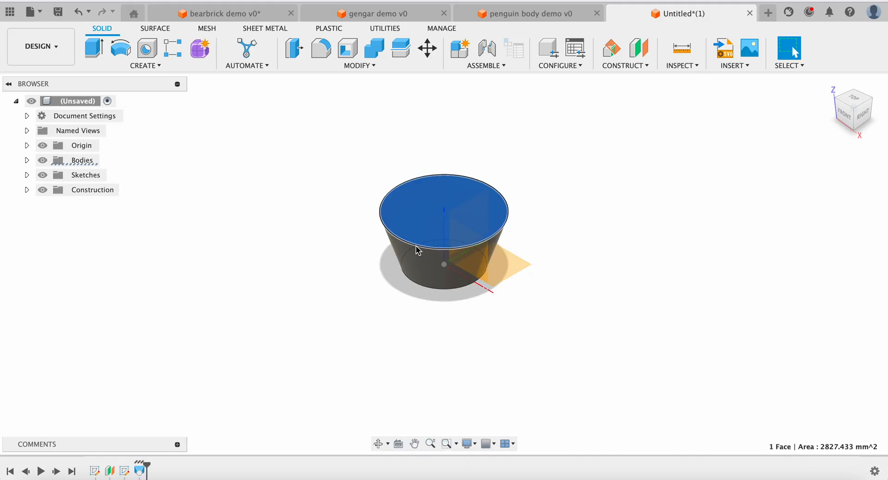
click(347, 48)
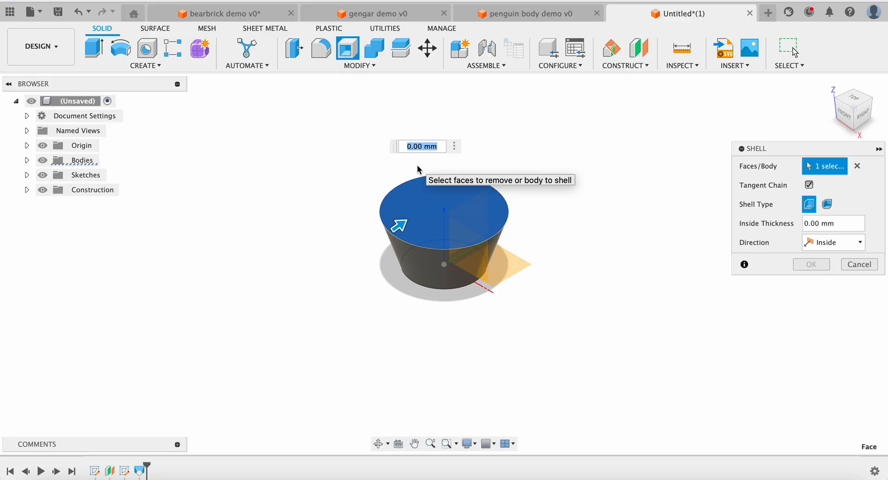
key(Return)
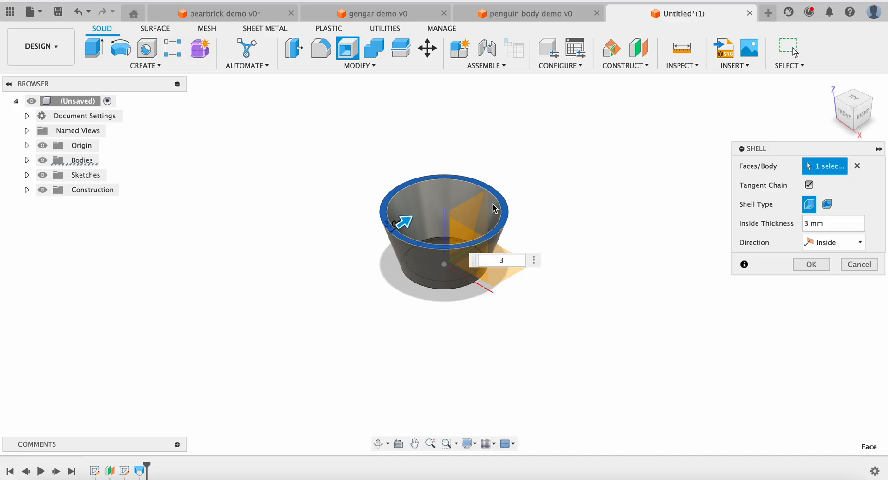
click(811, 264)
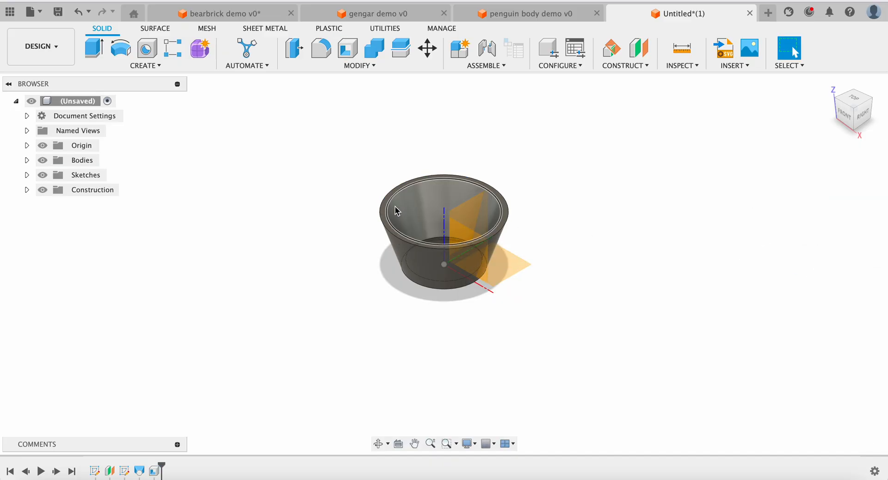
Try to raise the bowl's inner floor with a 5 mm face offset.
click(858, 102)
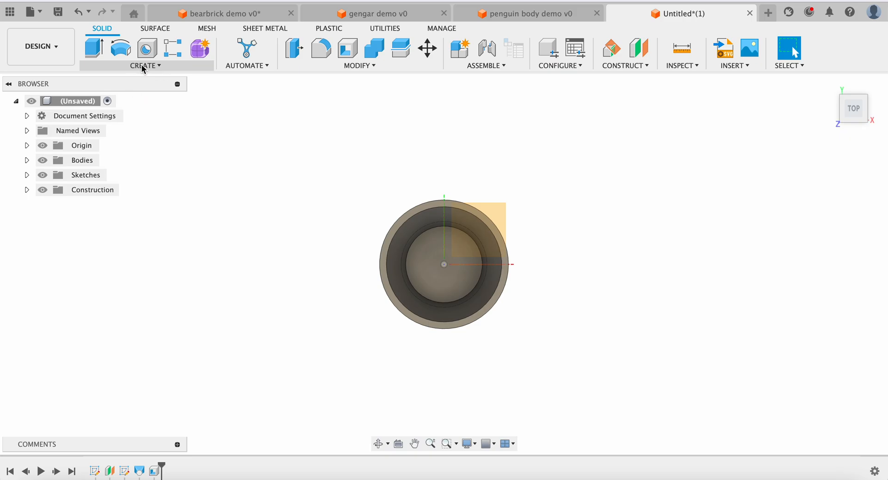
click(855, 108)
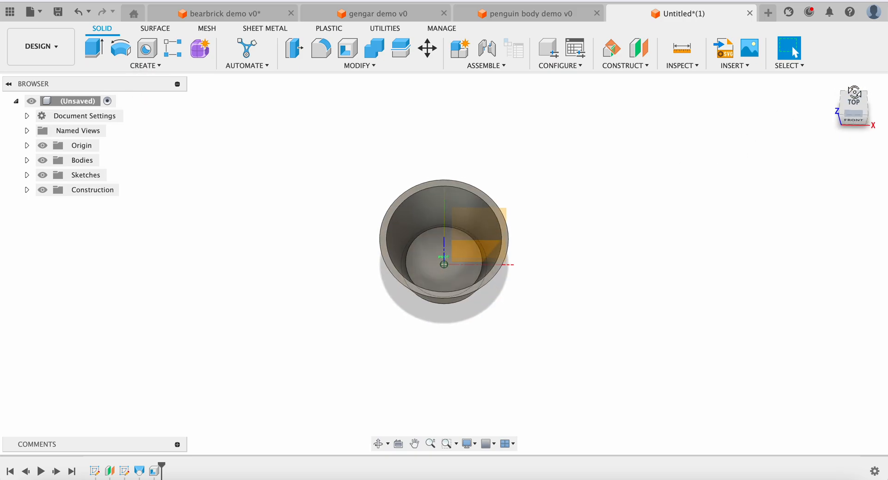
click(431, 248)
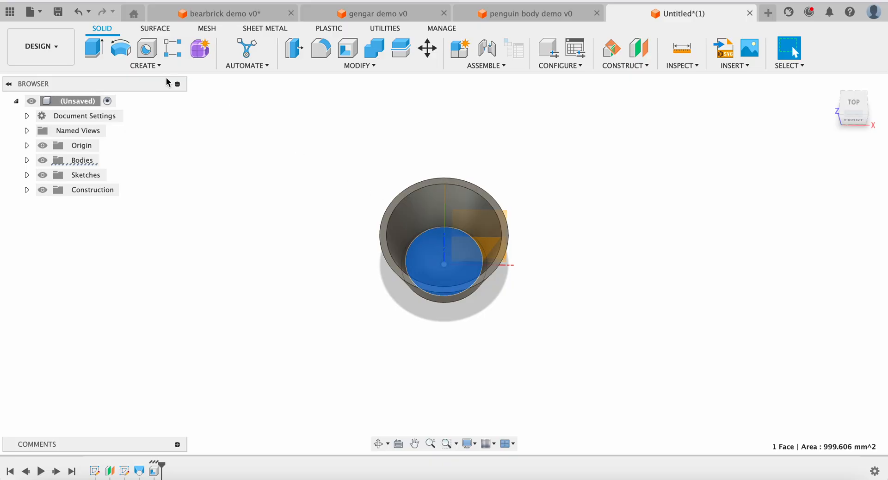
click(296, 51)
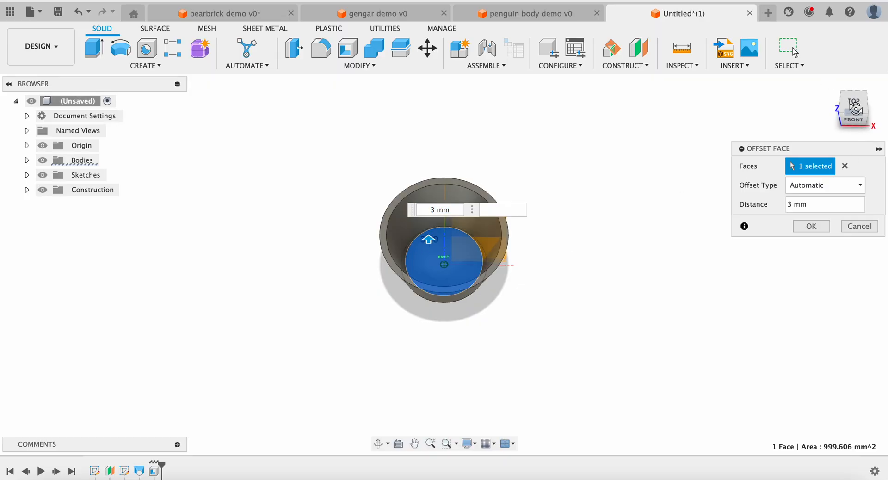
click(856, 121)
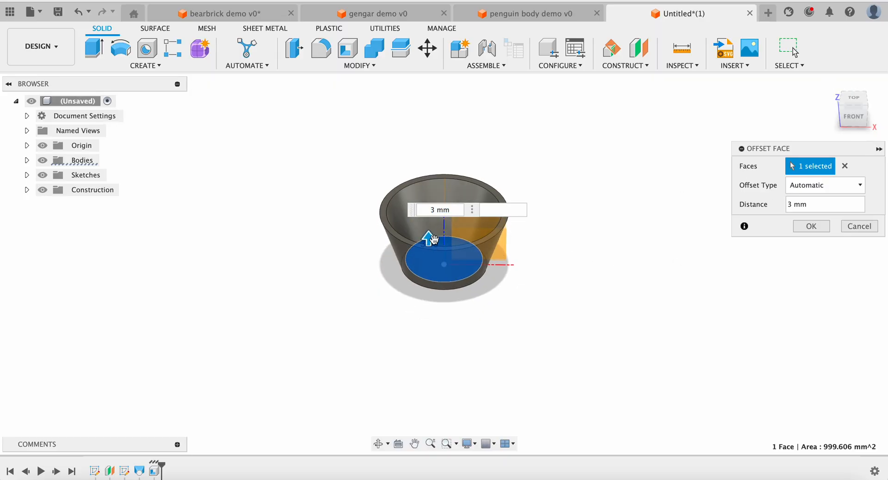
drag(429, 238, 456, 215)
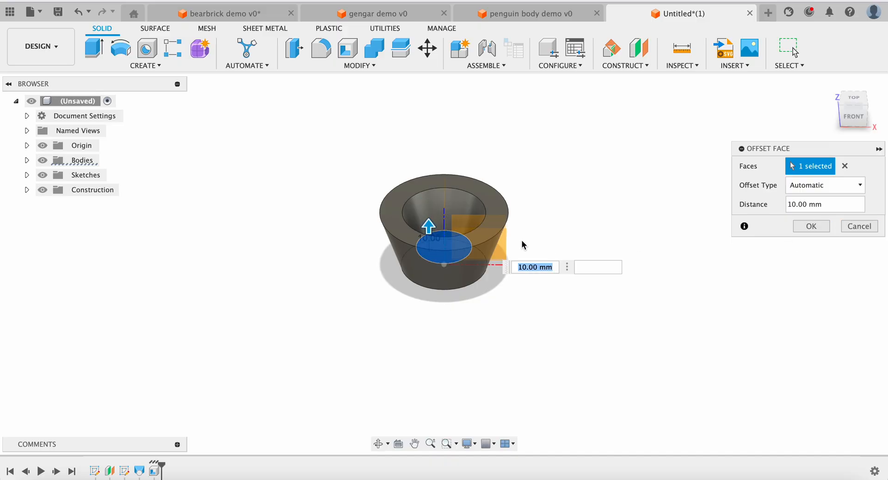
drag(425, 224, 428, 235)
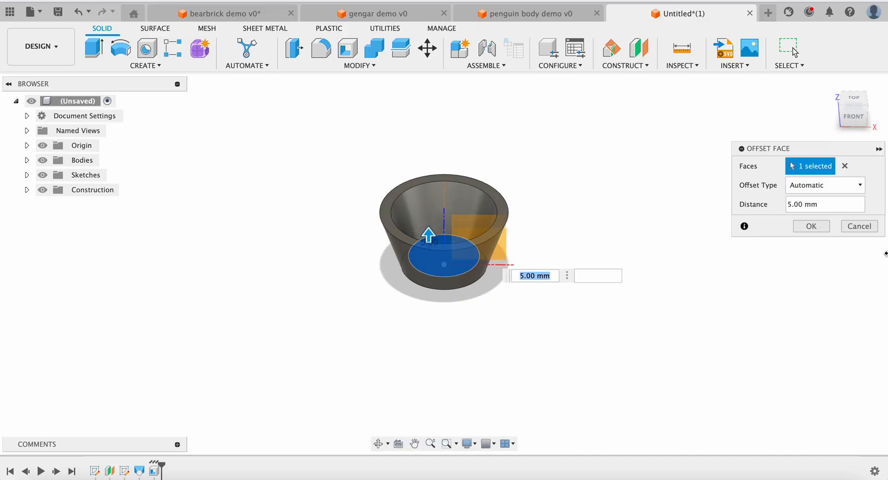
click(810, 227)
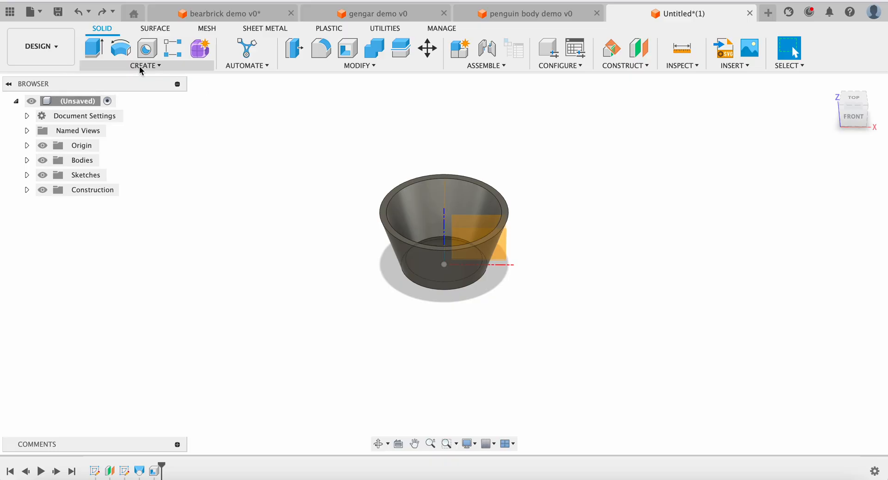
Create a 15 mm diameter quadball form inside the bowl, offset from its centre towards negative X, and finish the form.
click(200, 48)
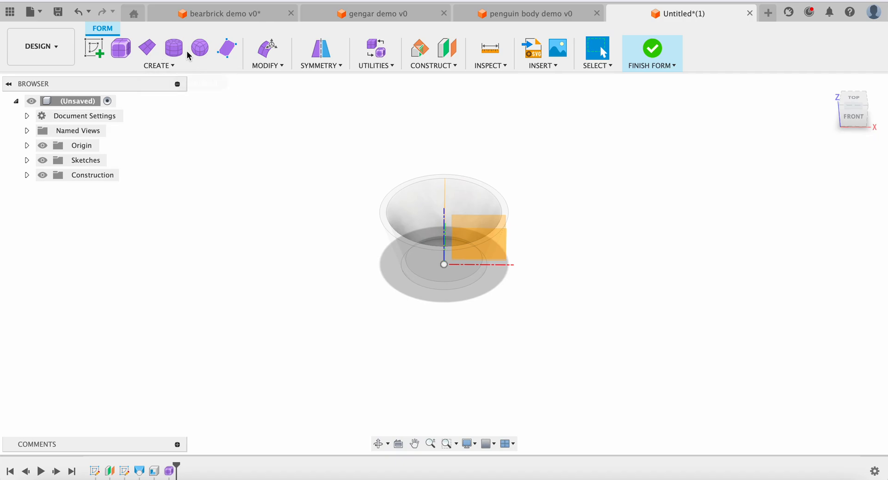
click(200, 51)
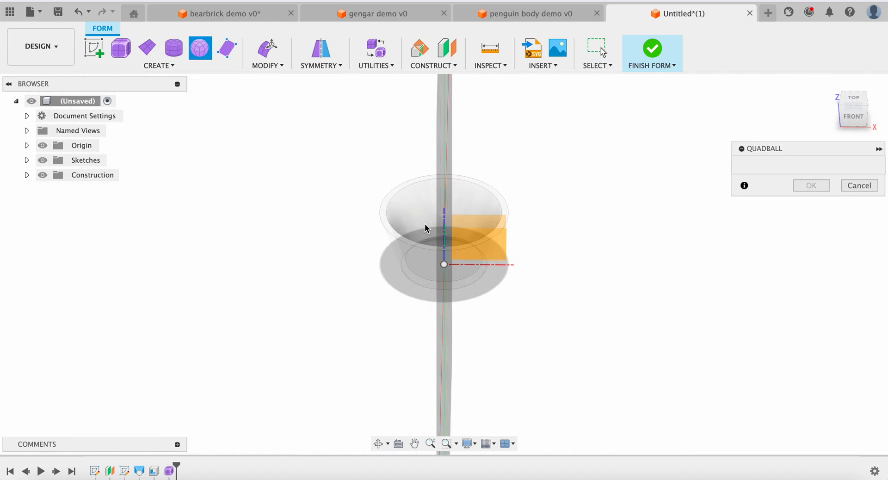
click(420, 212)
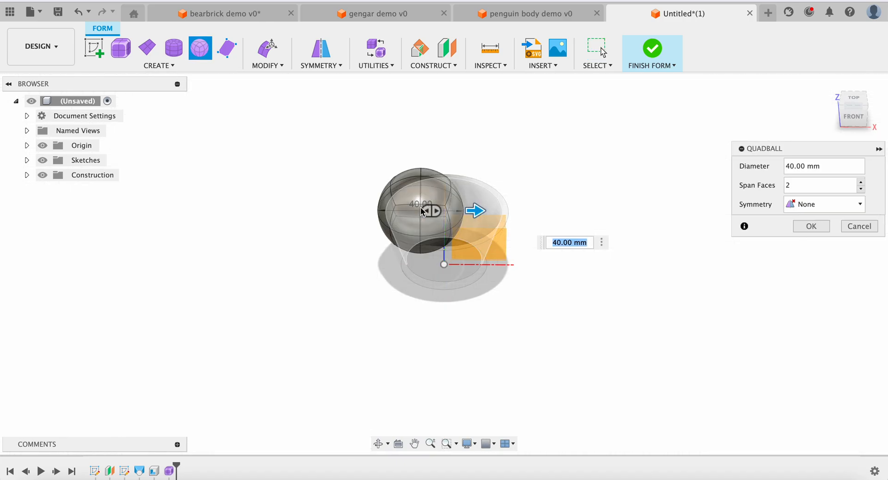
drag(453, 211, 448, 211)
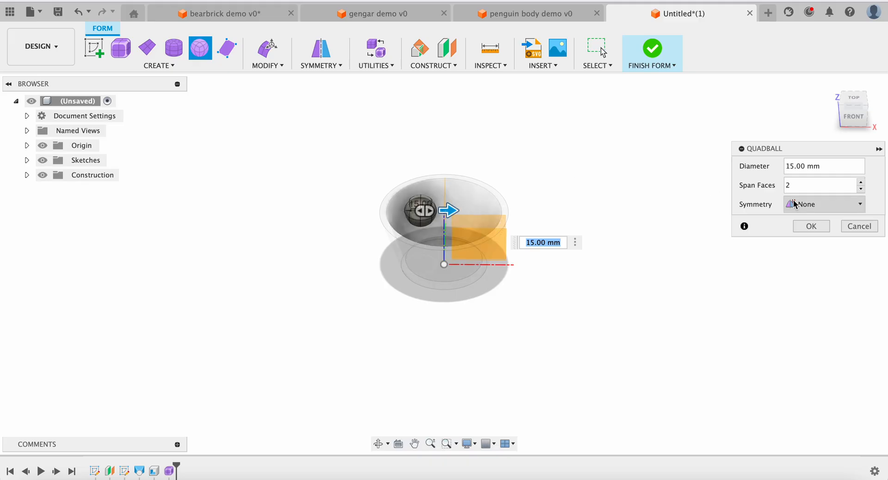
click(808, 230)
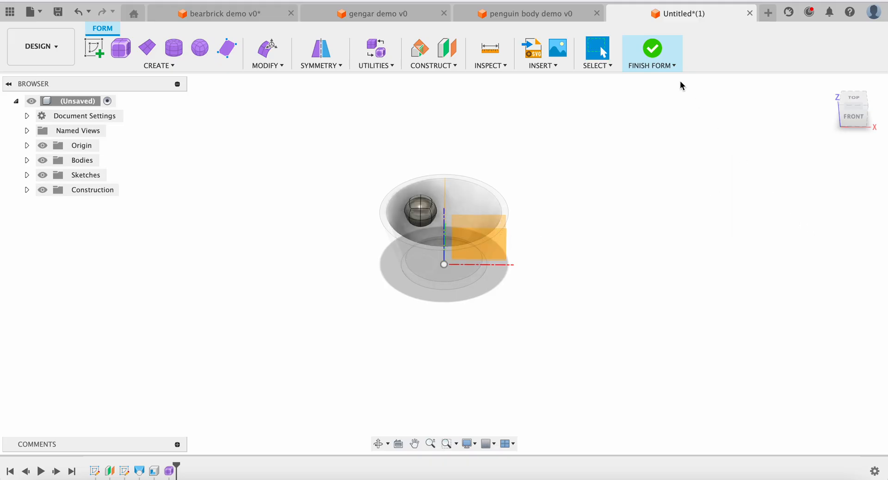
click(649, 61)
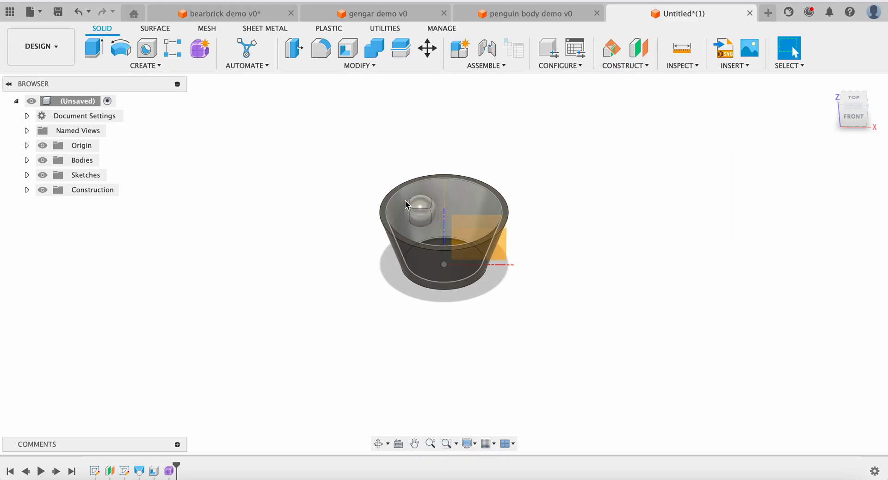
Create a rectangular pattern of the ball body along the X axis with a quantity of 3 over an extent of 25 mm.
click(152, 65)
mouse_move(127, 328)
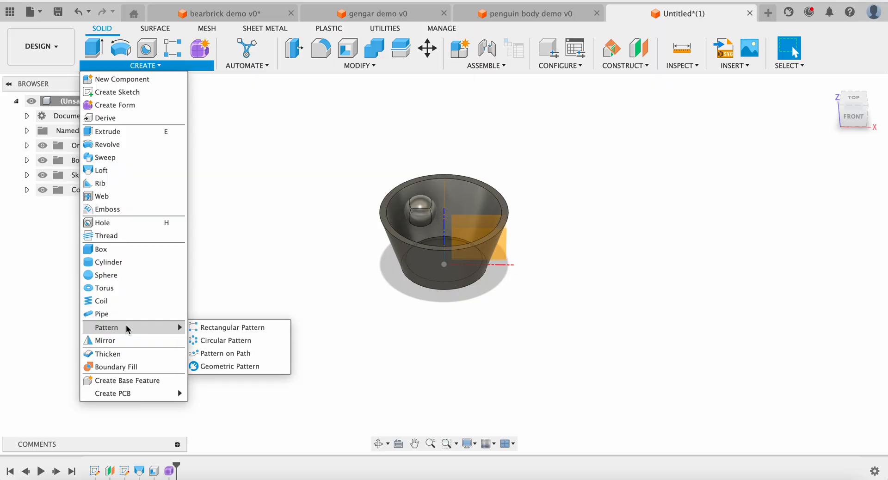
click(241, 332)
click(420, 211)
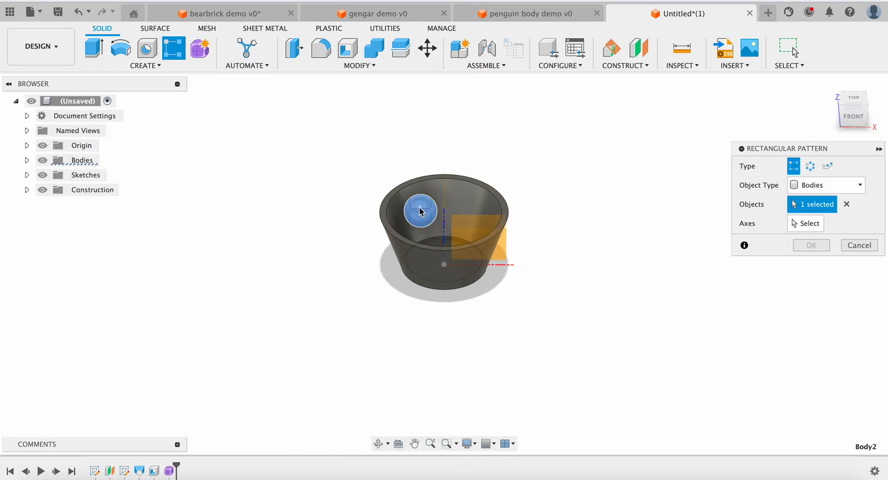
click(854, 106)
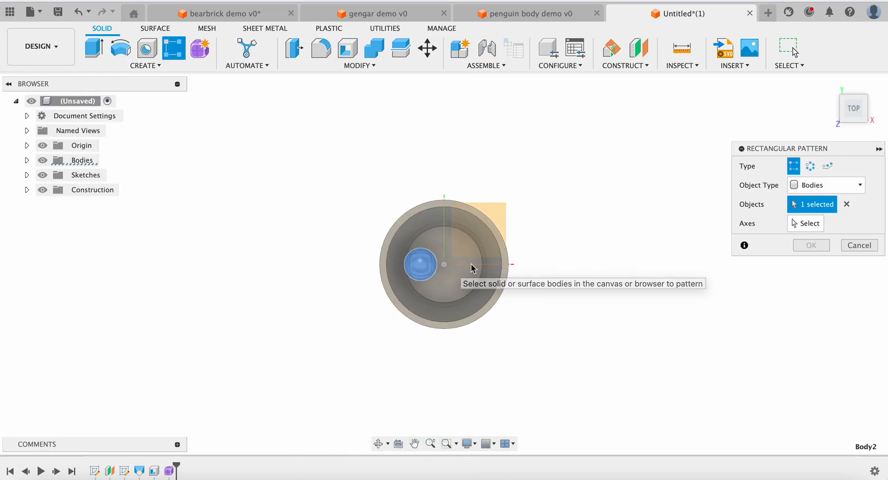
click(806, 224)
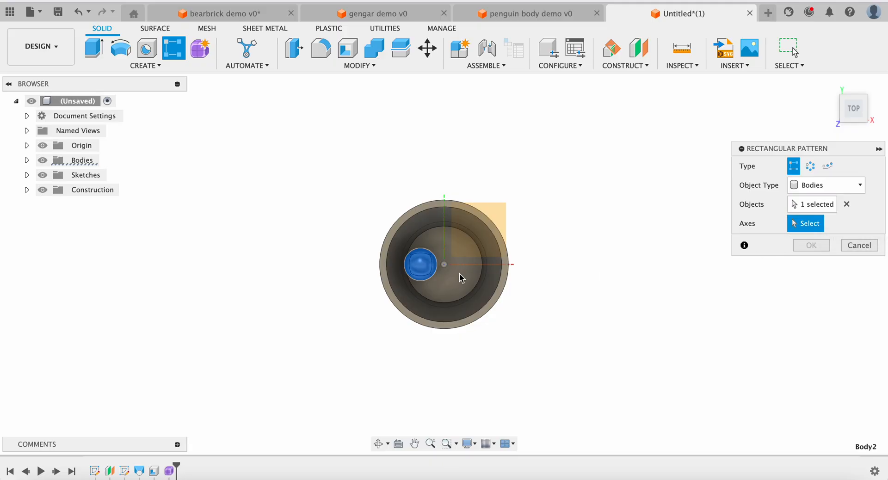
click(471, 265)
drag(432, 264, 486, 264)
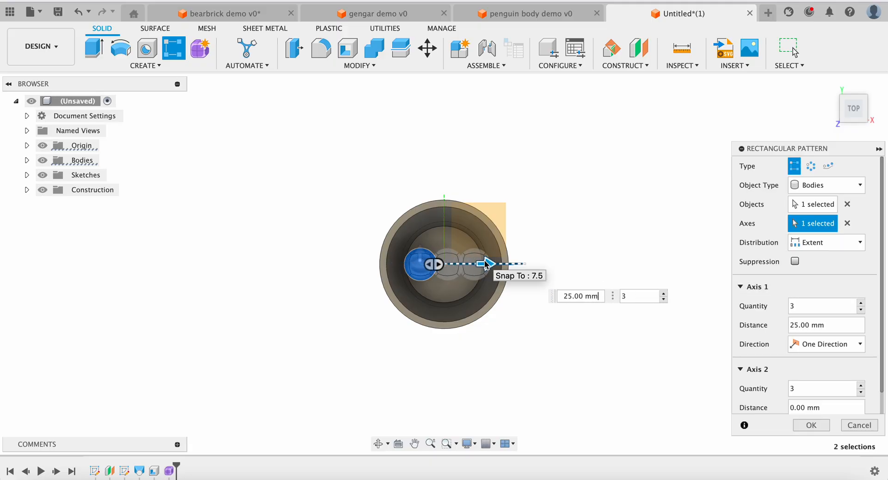
key(Tab)
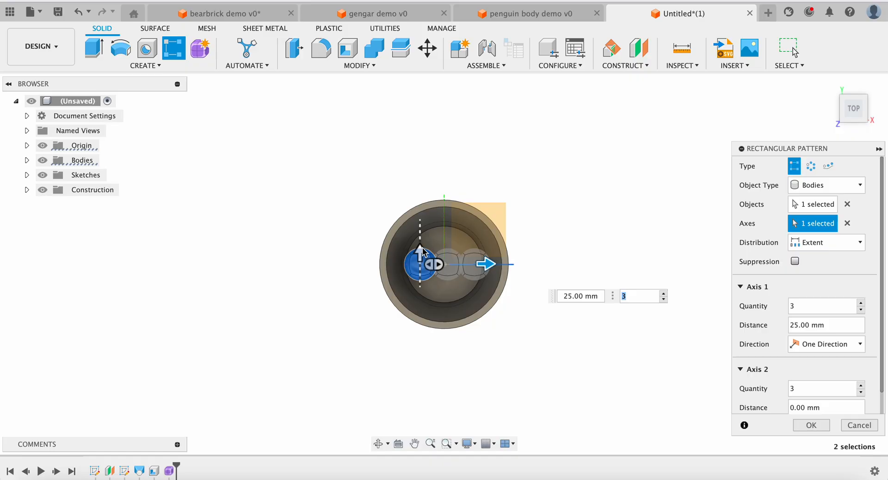
click(811, 425)
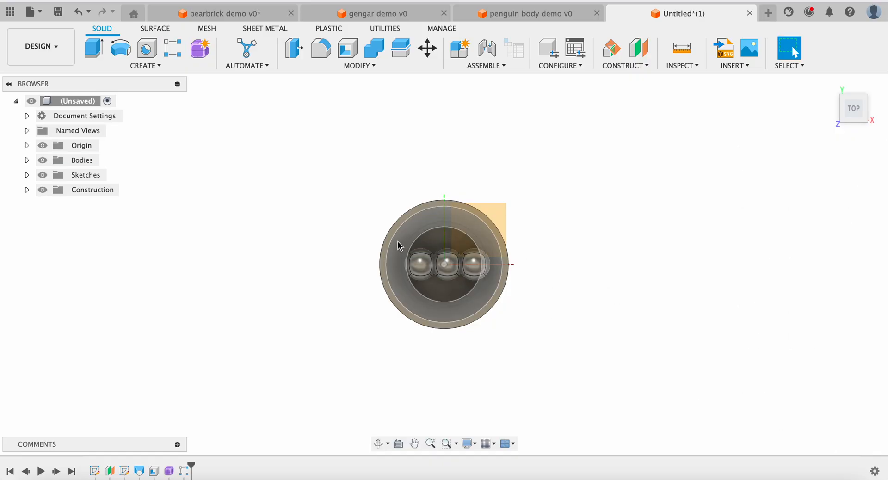
Move the row of three balls about 12.3 mm towards negative Y and about 0.6 mm towards negative X.
drag(320, 181, 558, 303)
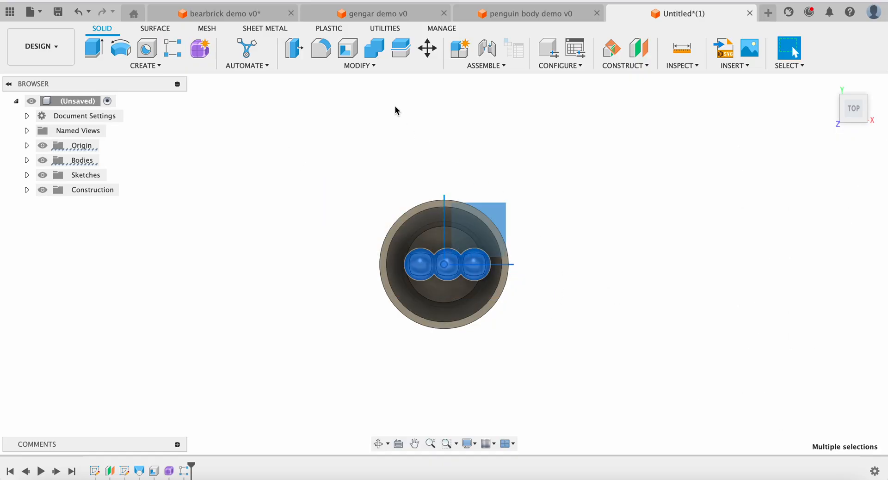
click(427, 48)
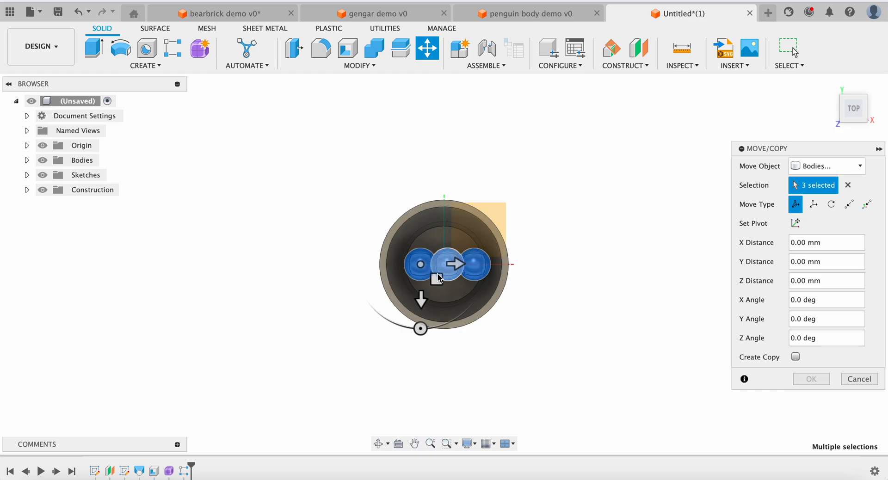
drag(436, 291, 435, 314)
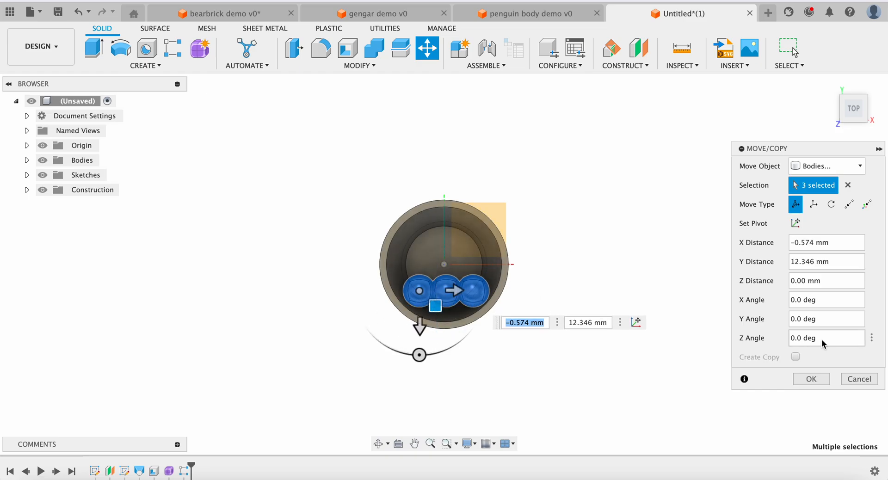
click(823, 383)
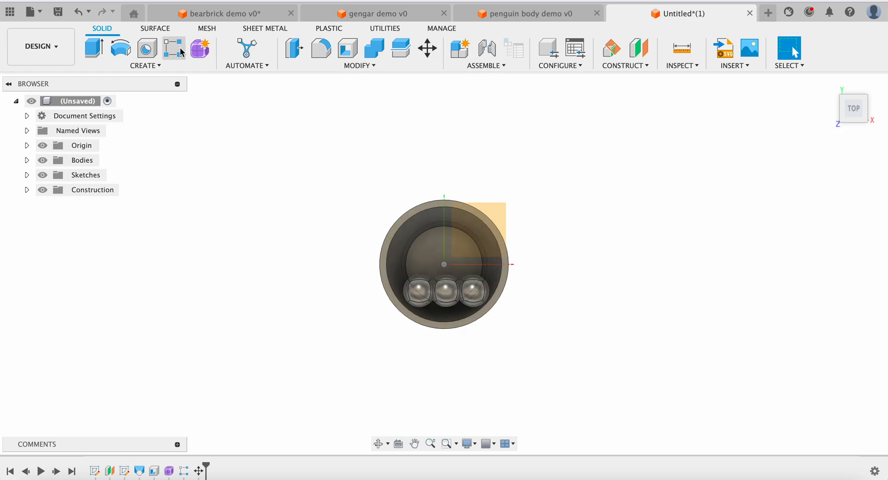
Create a rectangular pattern of the three-ball row along the Y axis with a quantity of 3 over an extent of 25 mm.
click(149, 68)
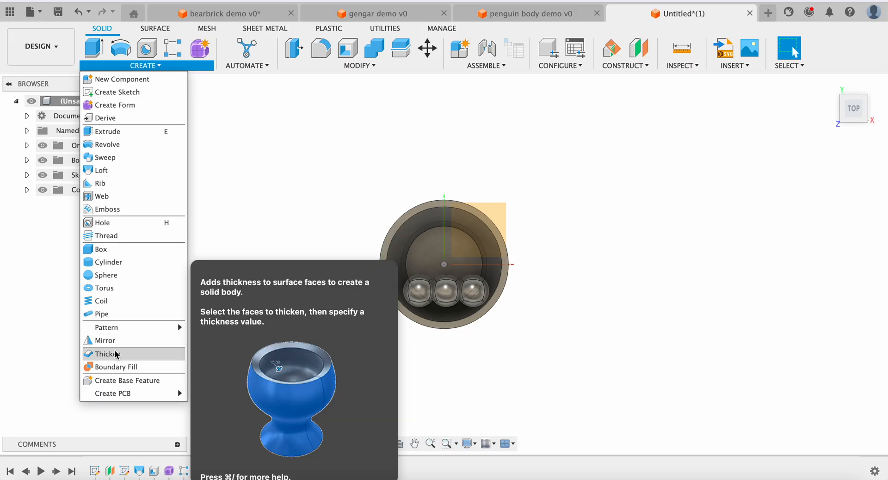
mouse_move(119, 330)
click(231, 328)
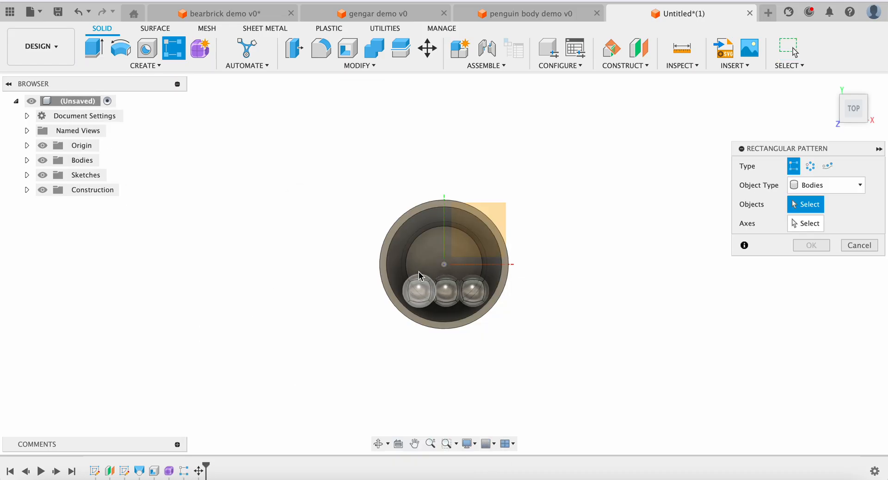
drag(342, 266, 568, 337)
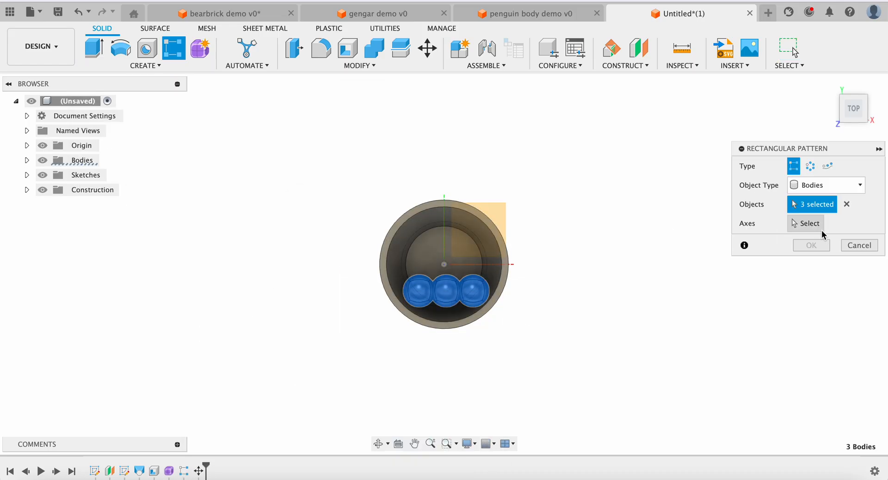
click(805, 223)
click(444, 235)
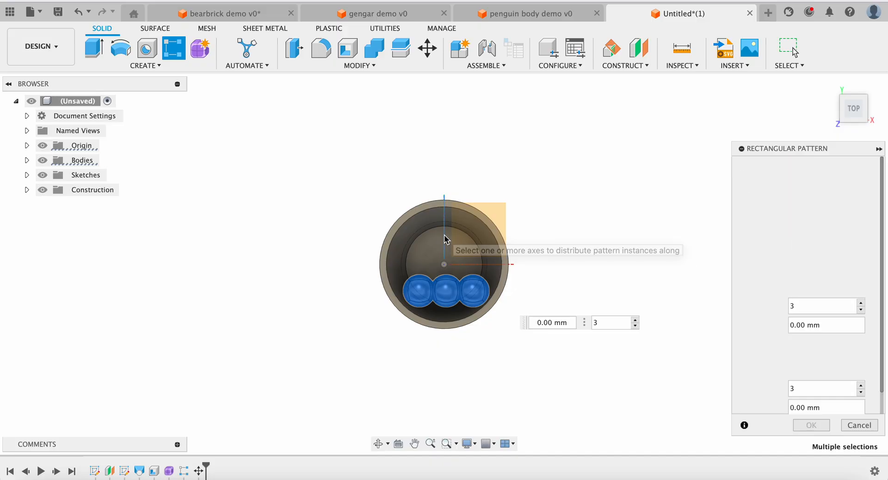
drag(445, 280, 446, 225)
key(Tab)
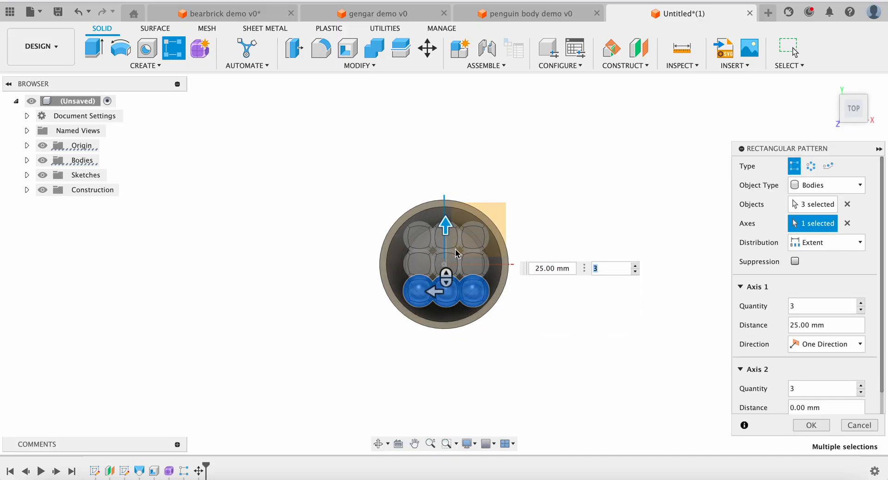
click(811, 425)
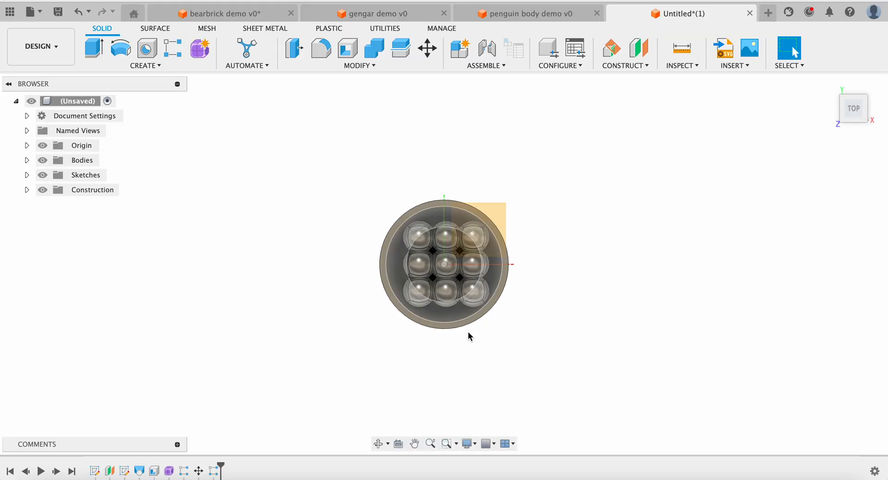
Extrude the bowl's inner floor face 30 mm upwards into the balls with the Join operation.
mouse_move(874, 96)
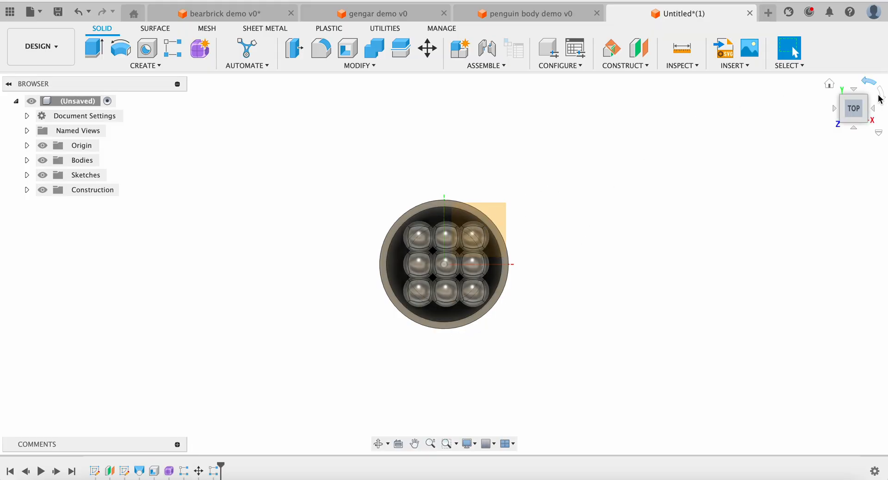
drag(858, 111, 829, 115)
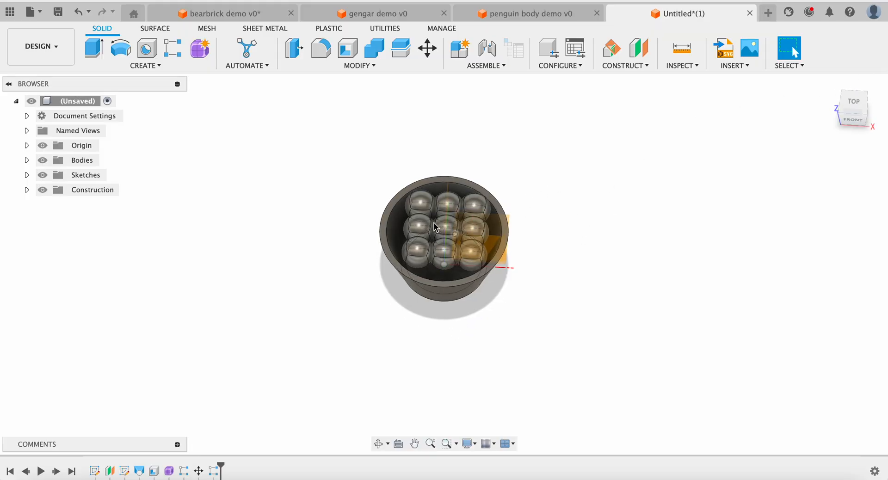
click(437, 277)
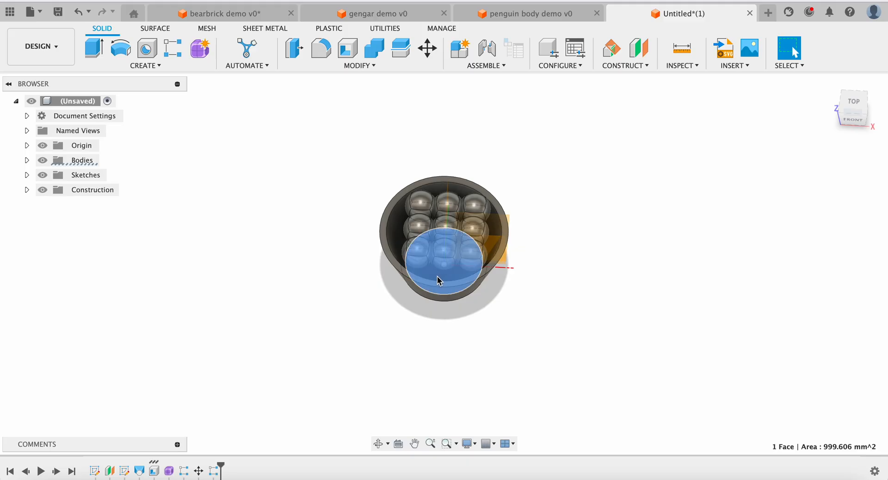
key(e)
drag(436, 273, 435, 239)
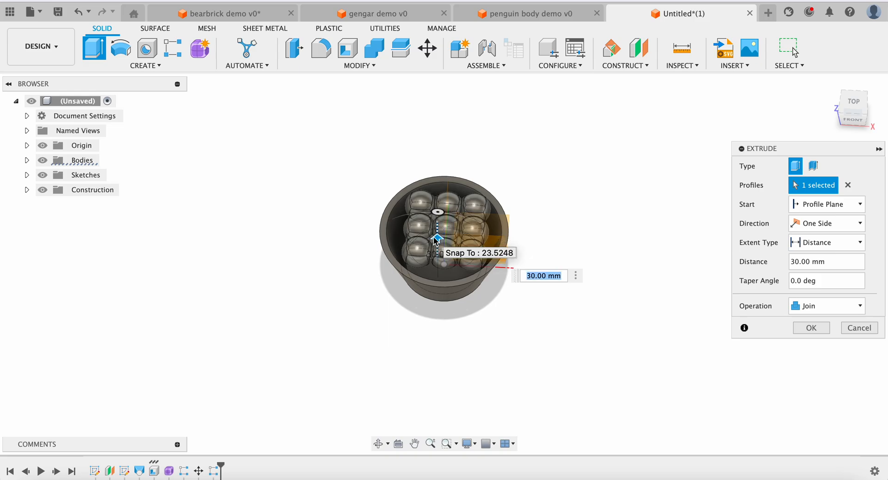
click(811, 328)
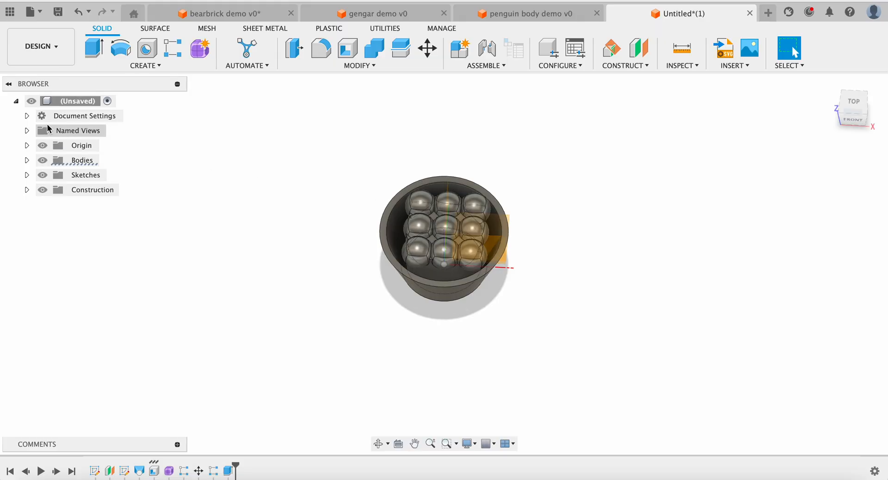
Check in the body list whether the bowl and the balls are joined into a single body.
click(27, 160)
click(80, 174)
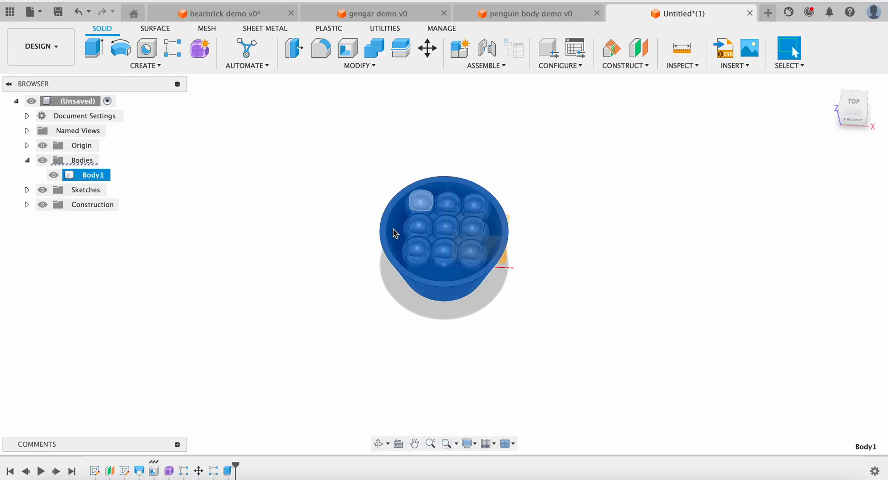
click(380, 197)
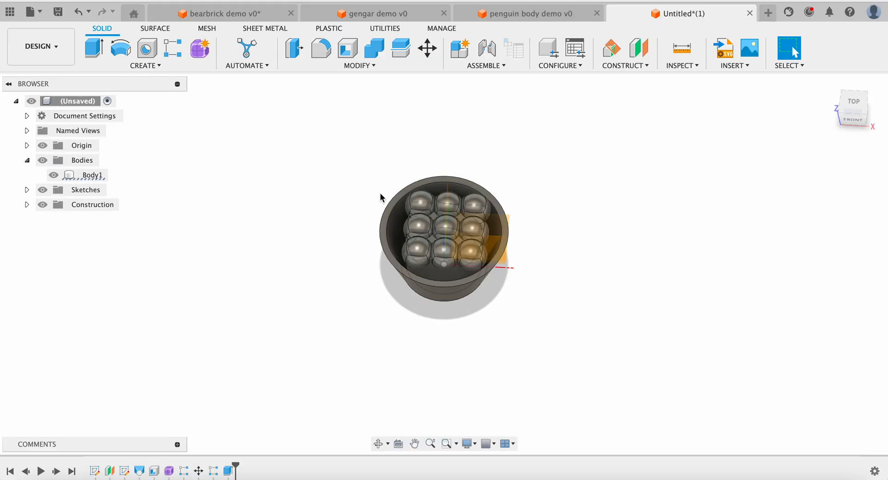
Start a sketch on the horizontal plane and finish it without drawing anything.
click(854, 105)
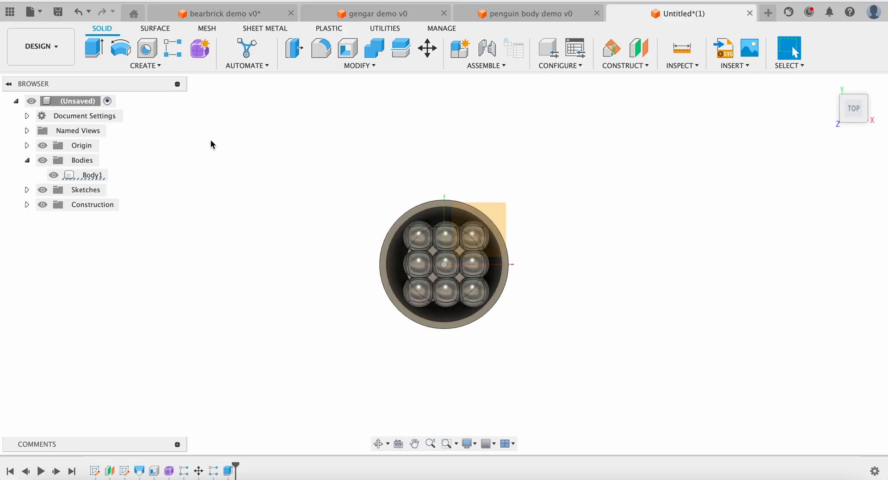
click(145, 65)
click(111, 88)
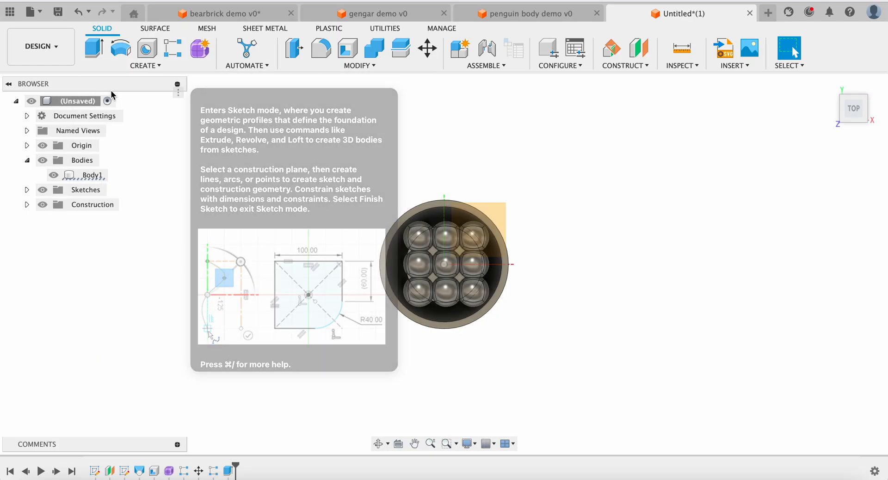
click(497, 223)
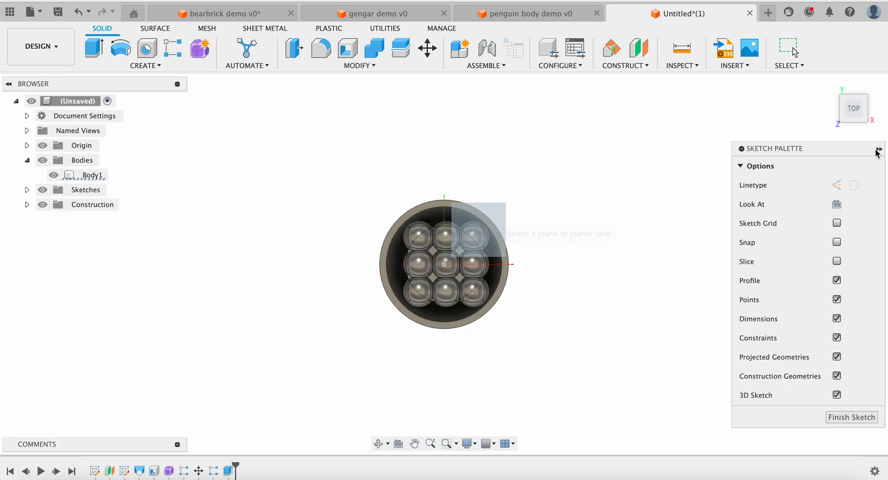
click(829, 83)
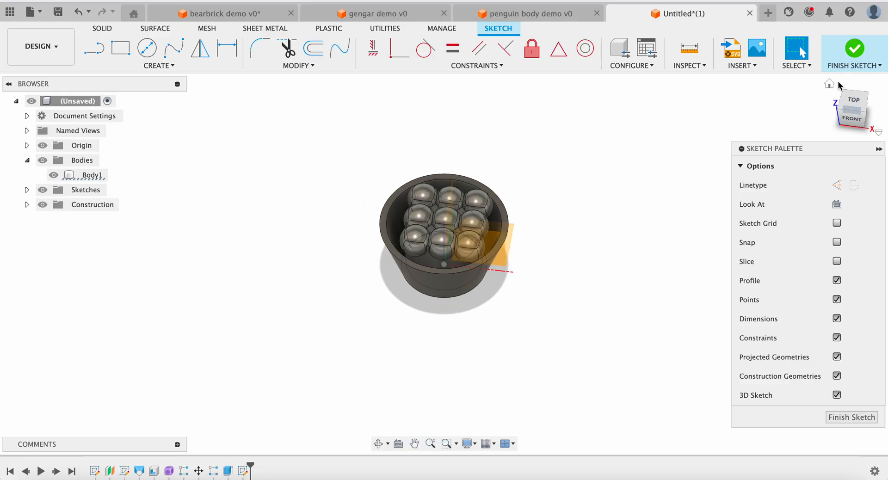
click(854, 48)
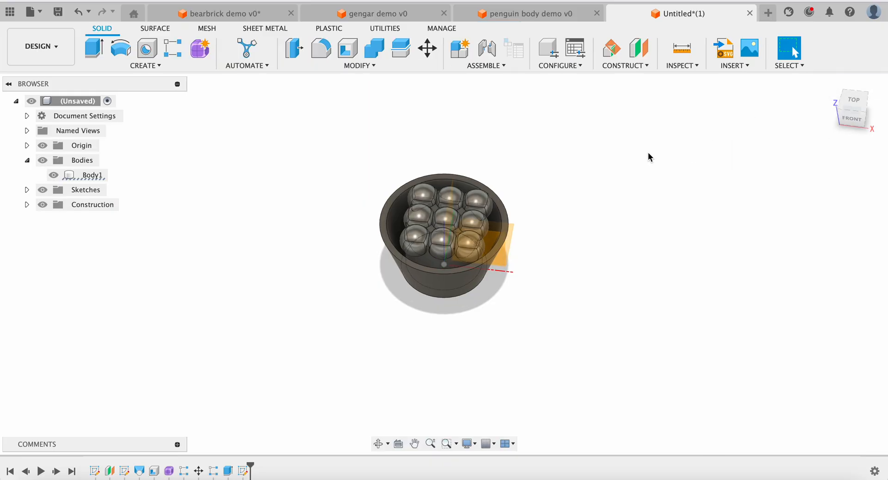
Create a construction plane offset 35 mm above the XY plane, just above the bowl's rim.
click(639, 48)
click(510, 239)
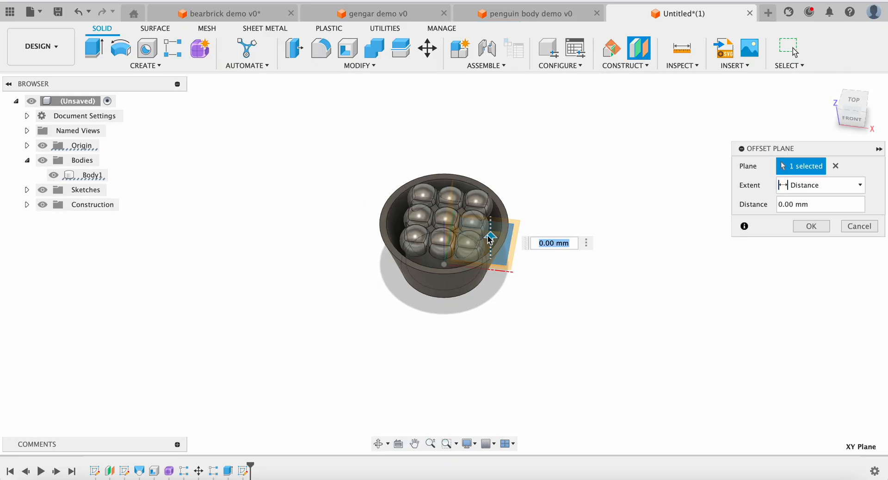
drag(491, 239, 490, 142)
click(855, 124)
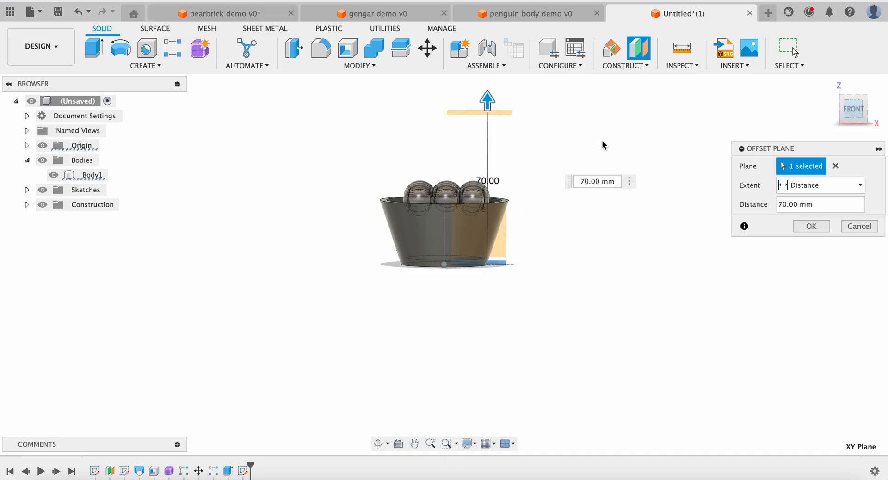
drag(487, 100, 487, 173)
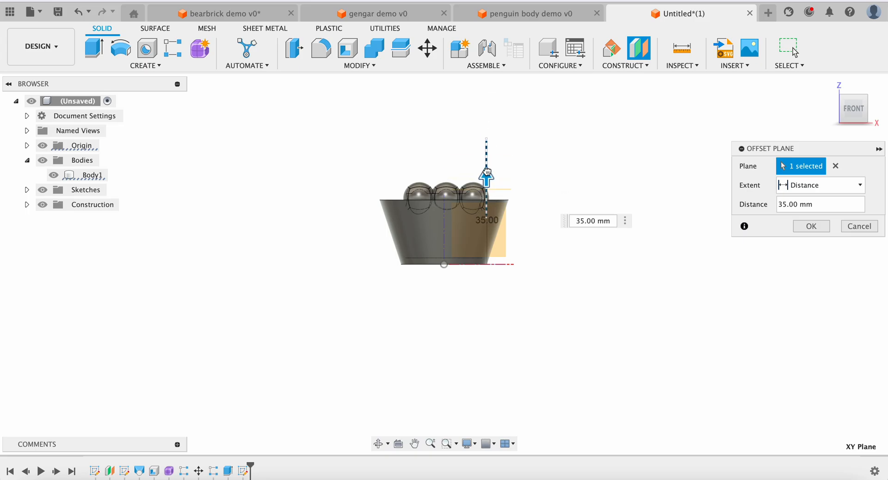
click(814, 229)
Start a sketch on the new offset plane and draw a thin horizontal rectangle across the bowl, above the top row of balls.
click(854, 91)
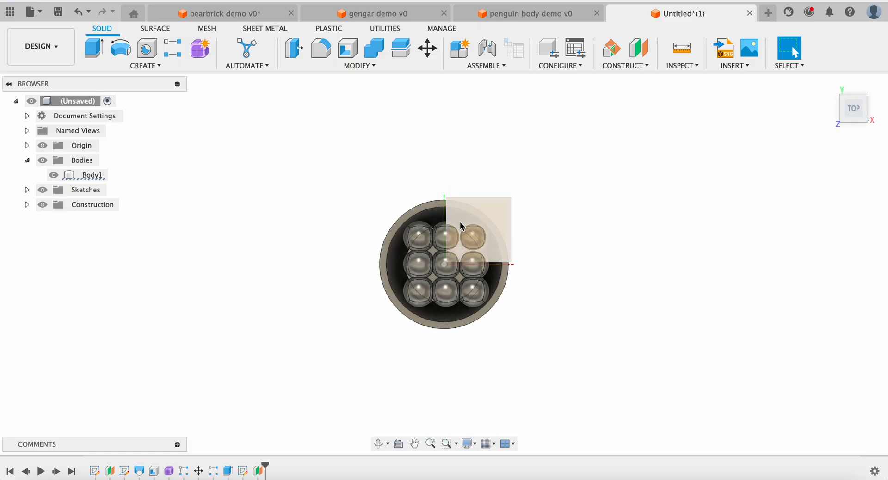
click(496, 211)
click(144, 65)
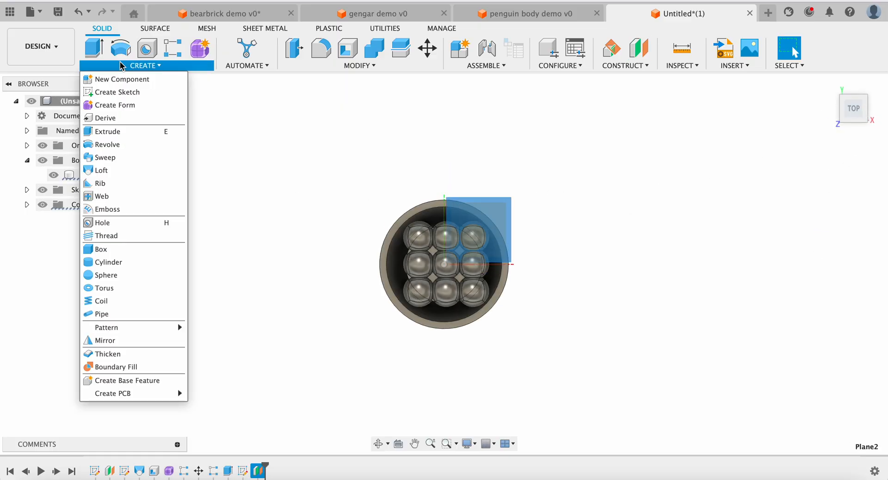
click(109, 94)
click(120, 47)
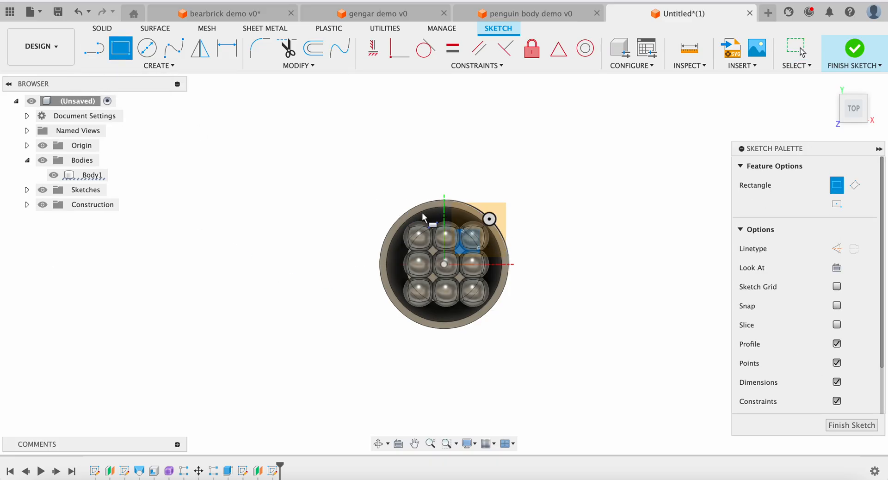
click(374, 214)
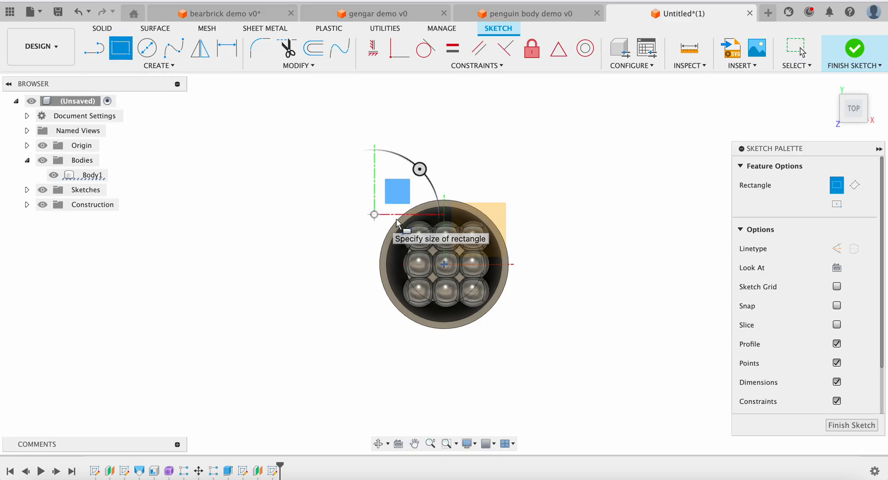
click(513, 225)
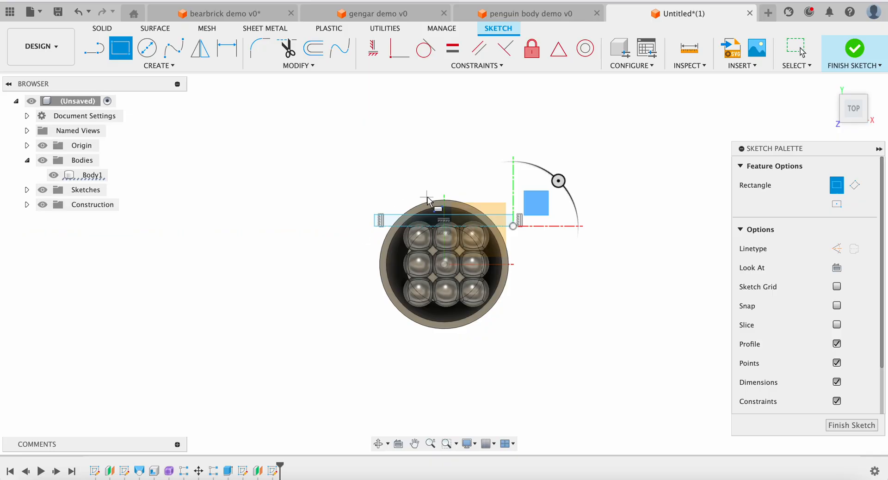
key(Escape)
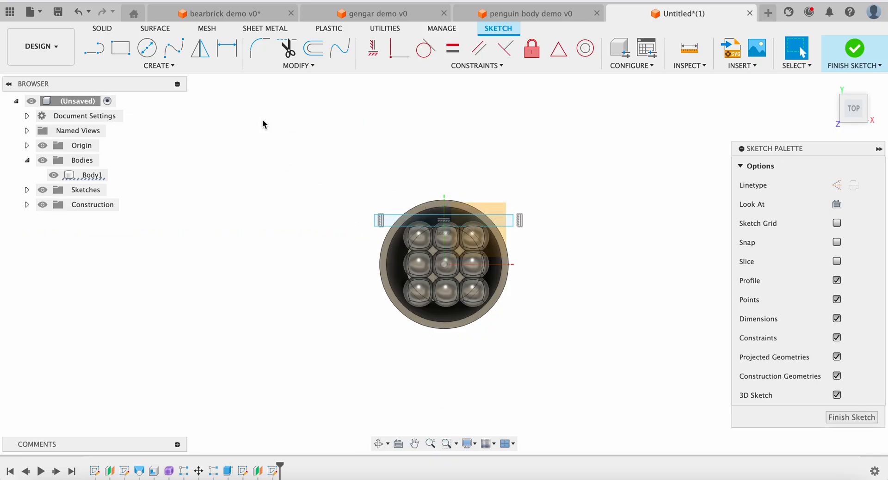
Draw a circle centred on the origin that matches the bowl's outer rim.
click(146, 48)
click(443, 265)
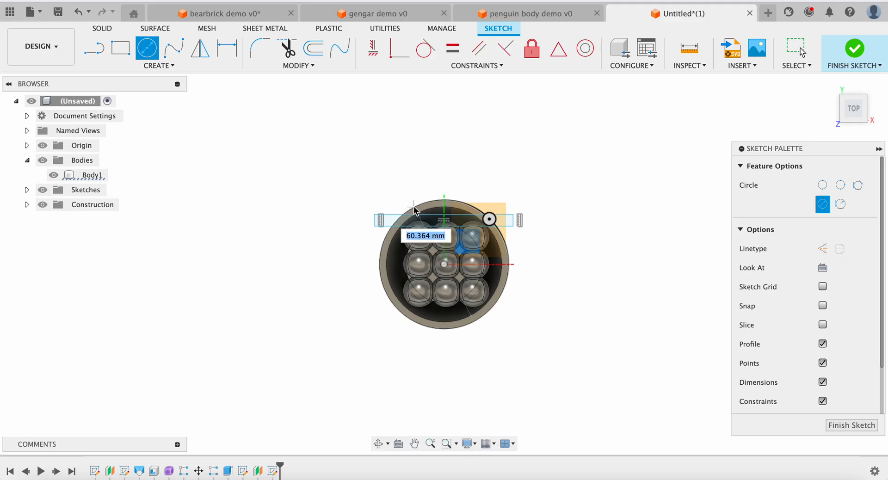
click(414, 209)
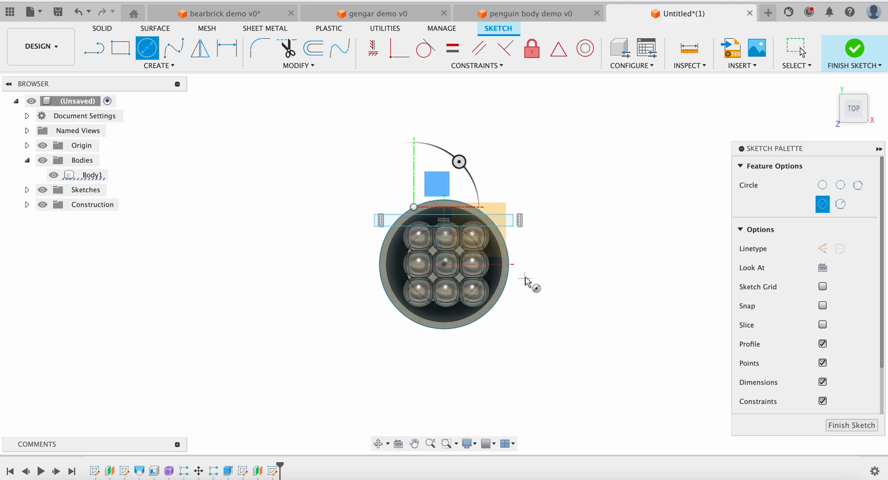
key(Escape)
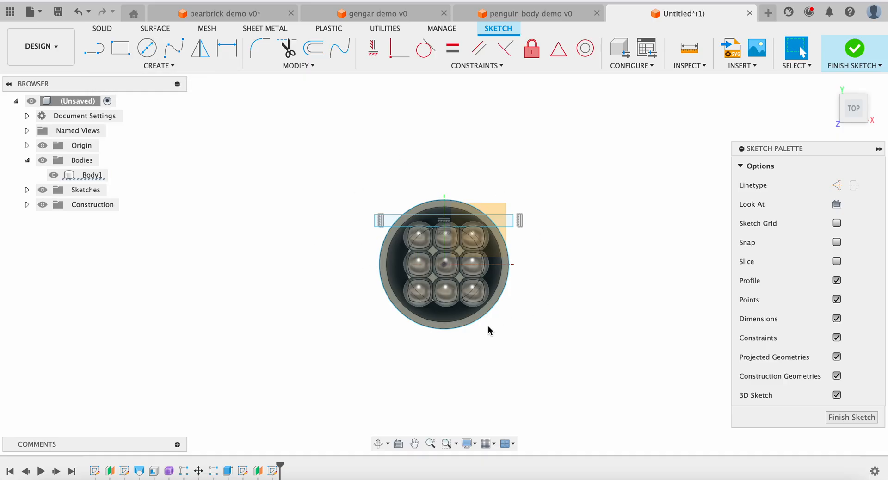
Create a rectangular pattern of the thin horizontal rectangle with 5 instances over a -40 mm extent, down across the bowl.
drag(365, 198, 587, 243)
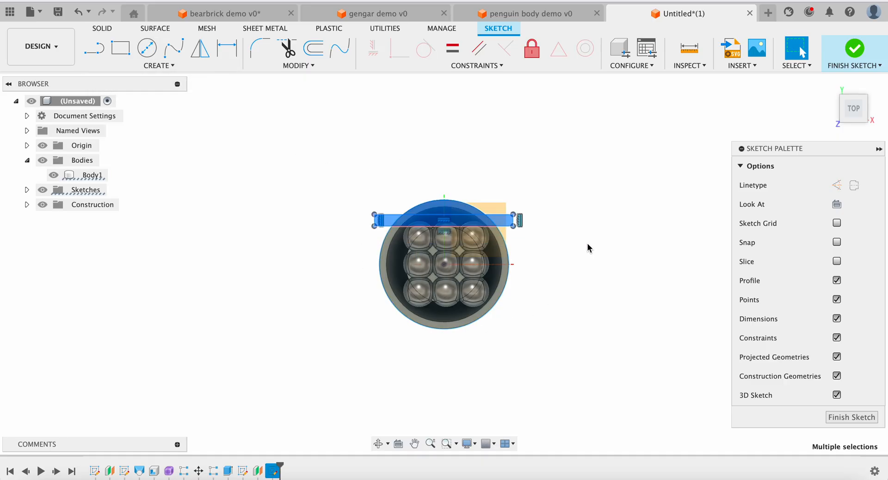
click(488, 185)
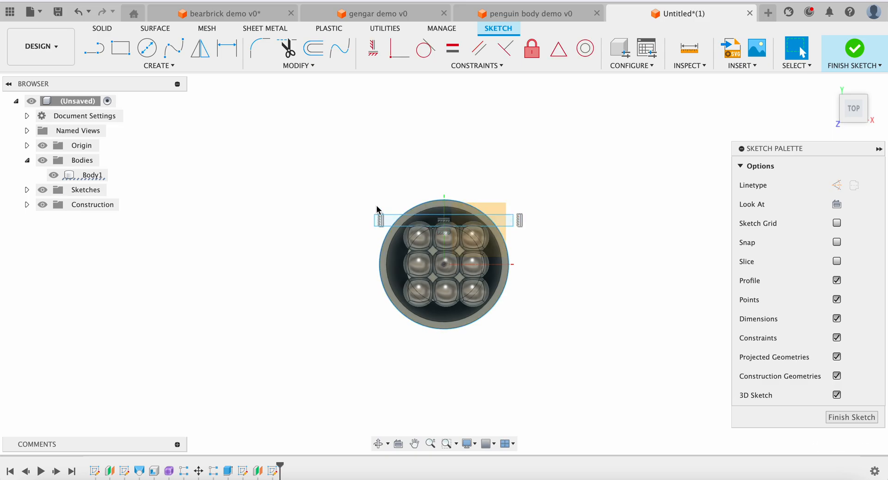
drag(367, 217, 522, 221)
drag(362, 209, 525, 239)
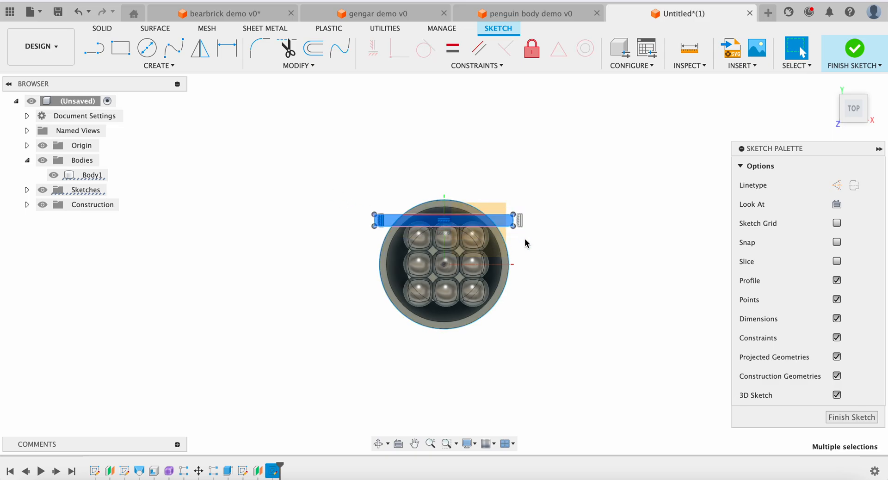
click(158, 66)
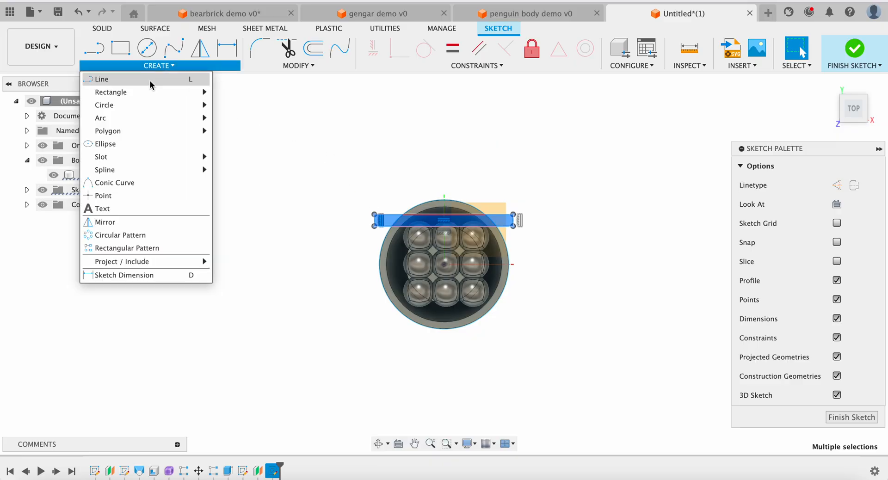
click(130, 250)
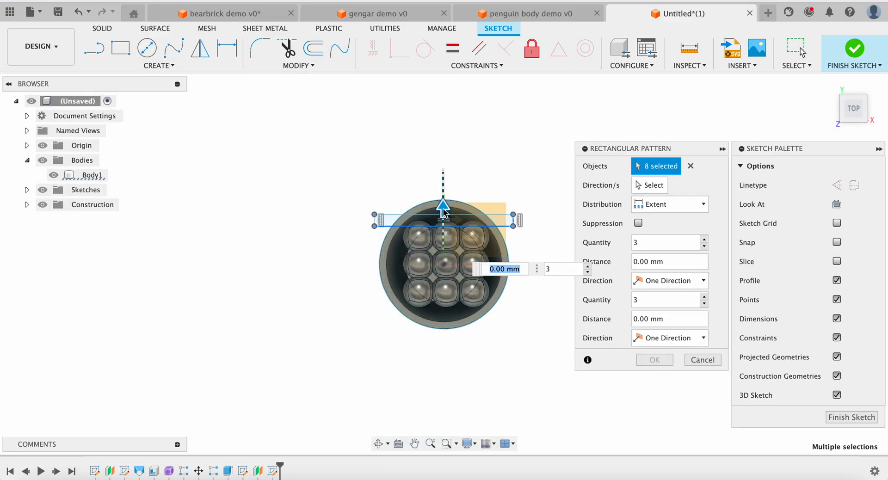
drag(442, 210, 440, 301)
key(Tab)
click(633, 334)
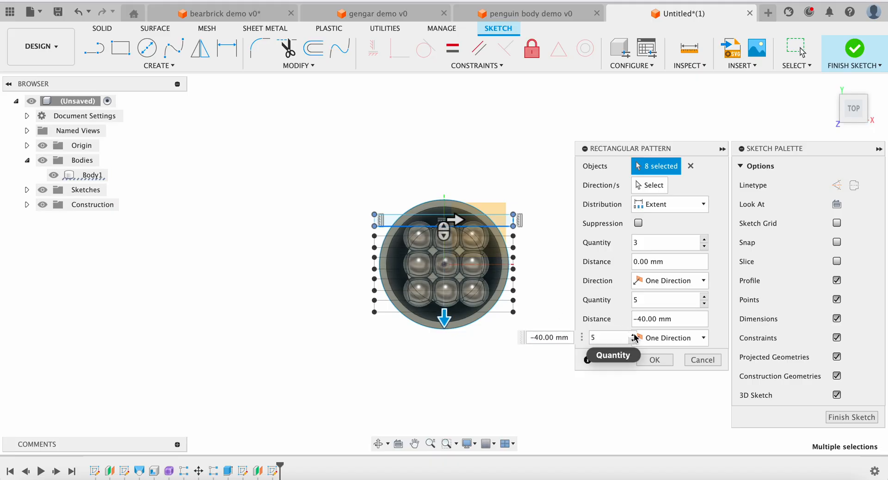
click(664, 359)
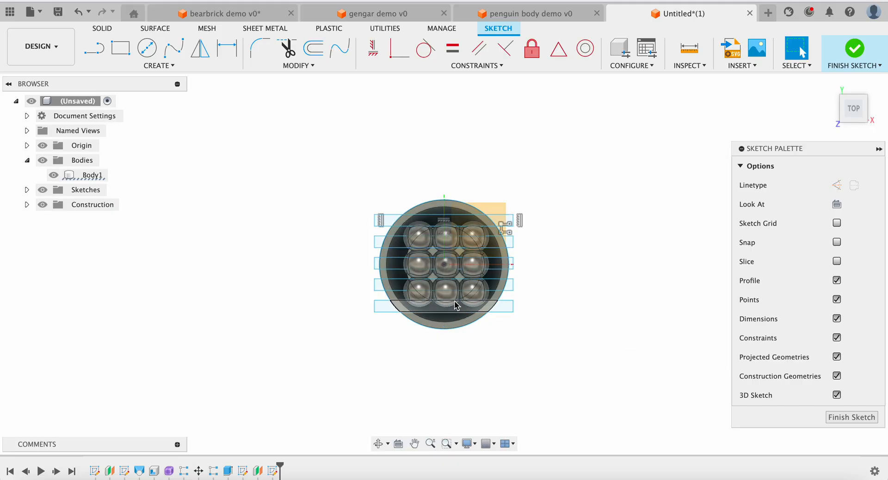
Draw a thin vertical rectangle about 5.5 mm wide and 64 mm tall across the bowl's left side.
click(129, 54)
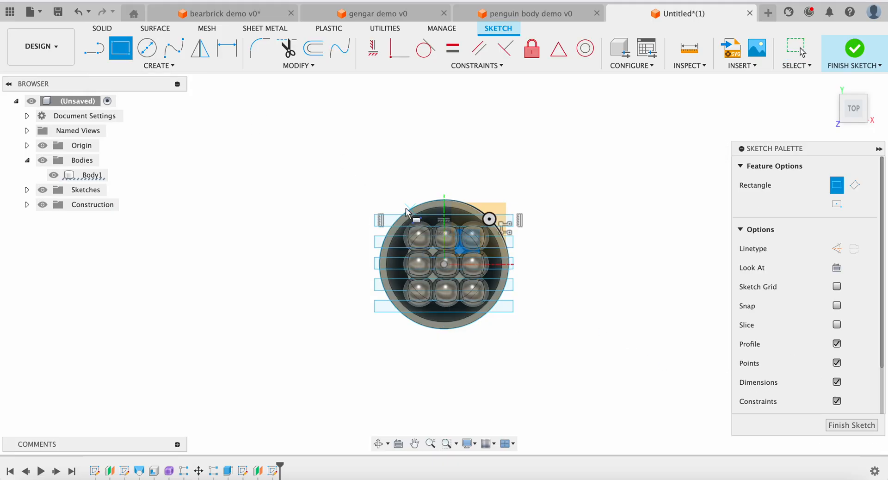
click(387, 192)
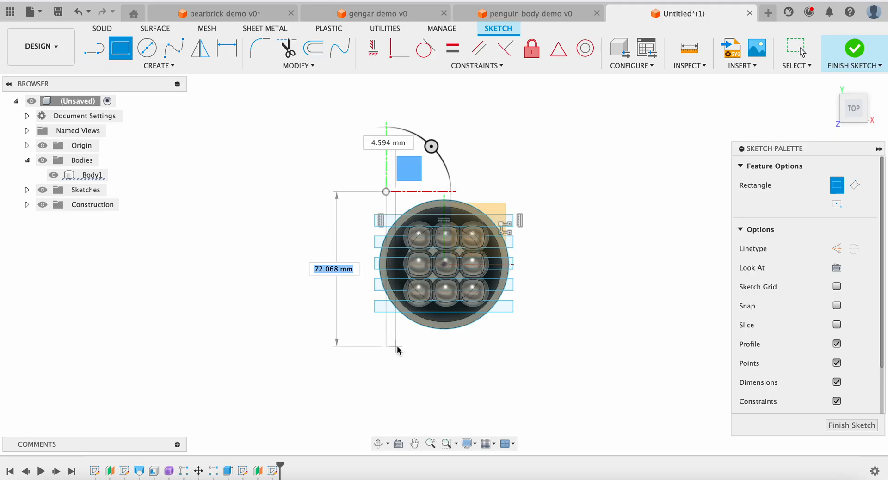
key(Tab)
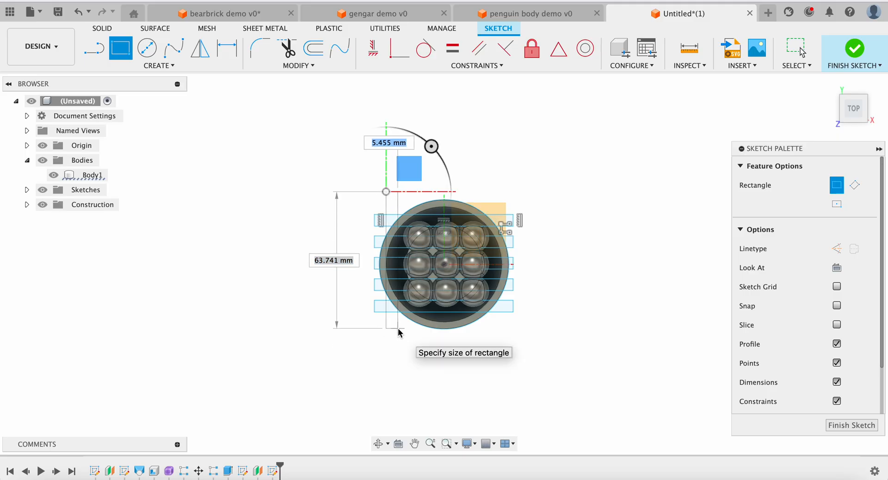
click(399, 331)
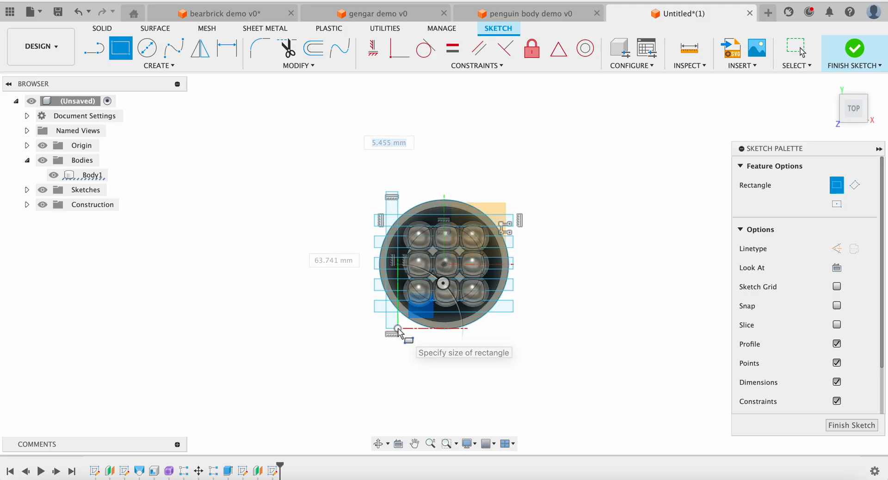
Create a rectangular pattern of the vertical rectangle with 5 instances over a 50 mm extent across the bowl, and finish the sketch.
click(164, 66)
click(139, 248)
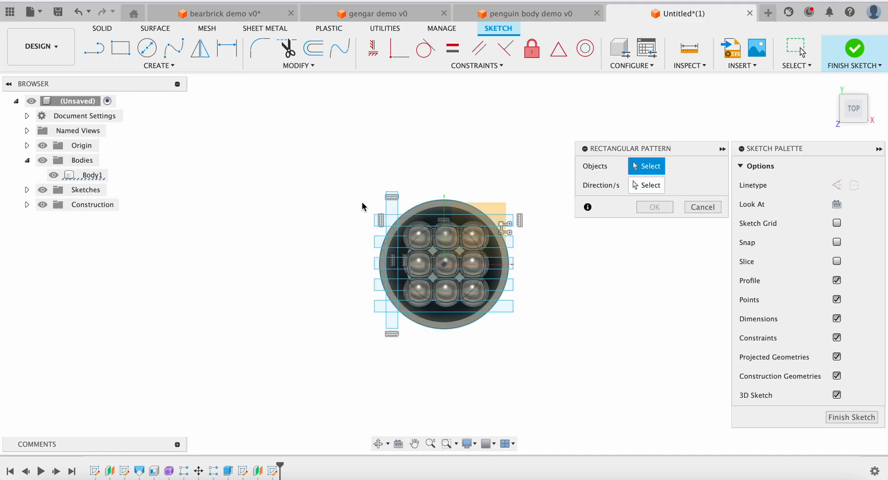
drag(381, 165, 399, 338)
drag(403, 259, 509, 259)
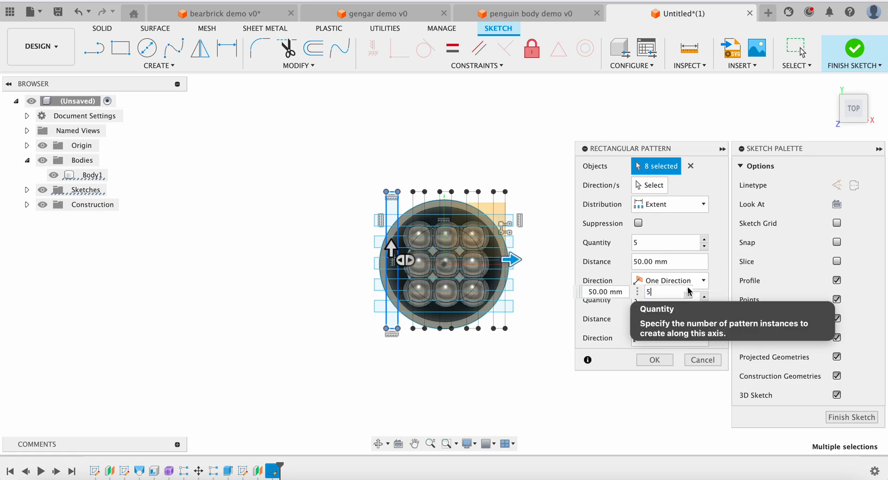
click(654, 360)
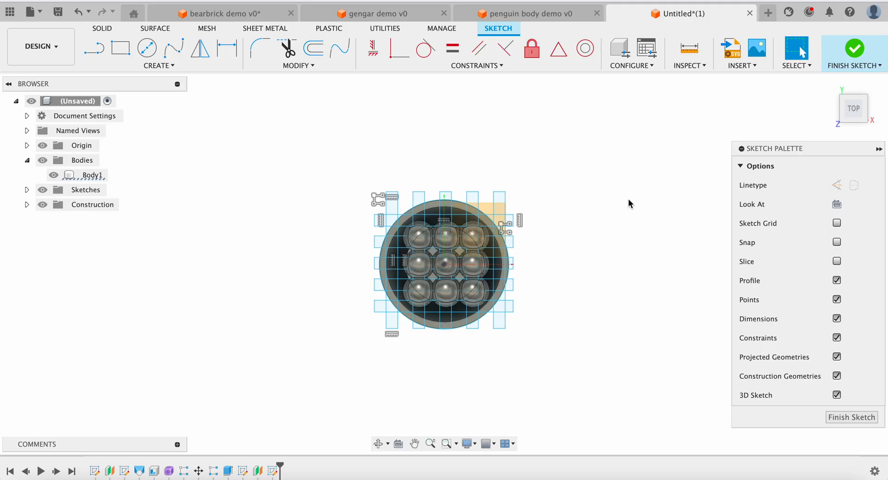
click(856, 99)
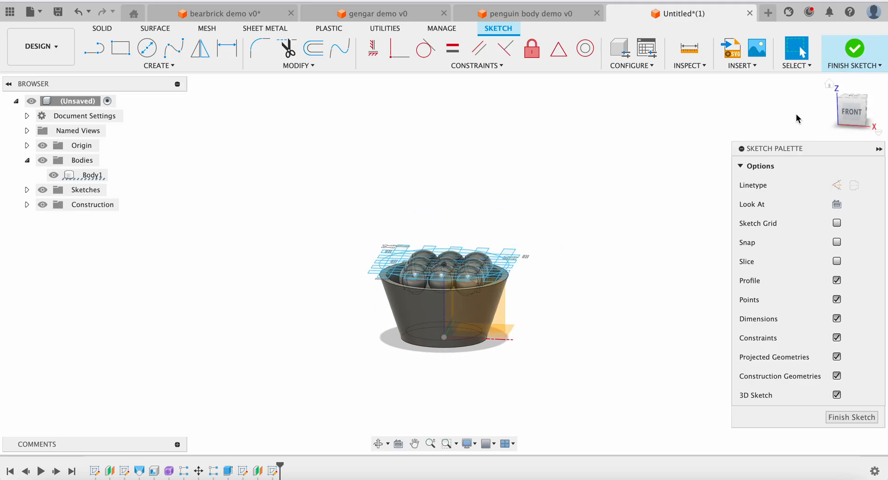
click(856, 100)
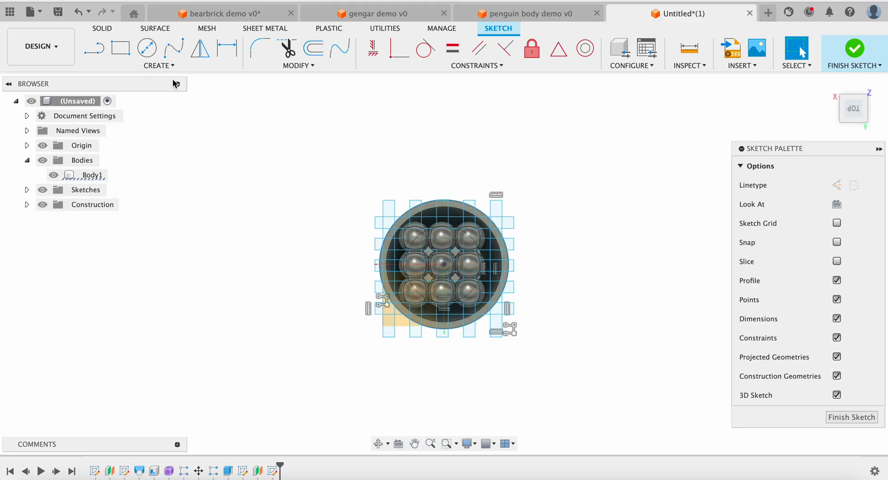
click(853, 48)
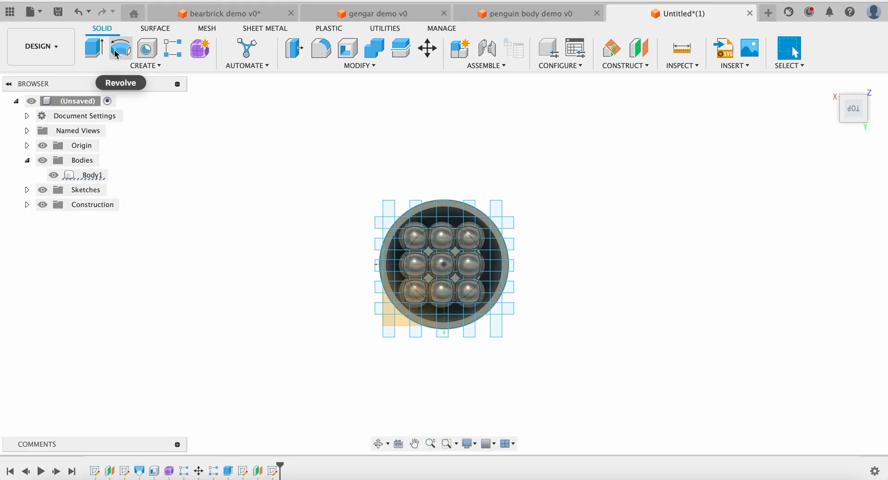
Start an Extrude and select all profiles of the uppermost horizontal strip that lie inside the circle.
click(95, 48)
scroll(407, 206, up, 5)
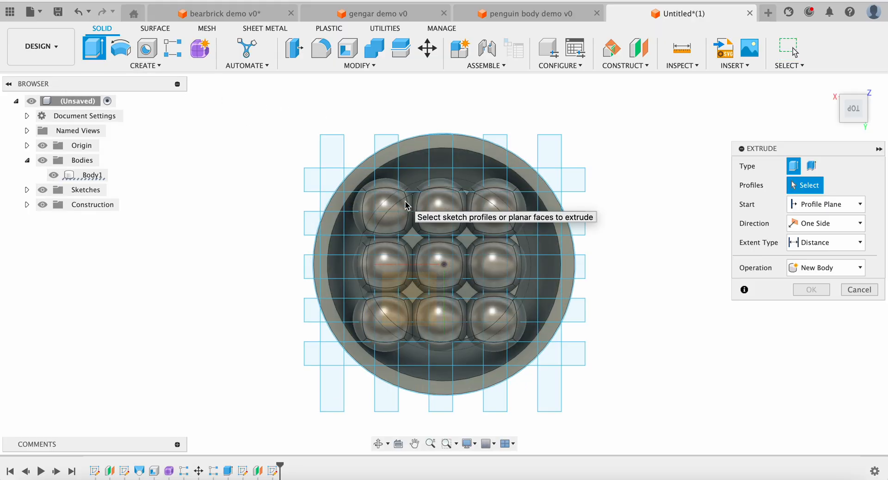
click(355, 185)
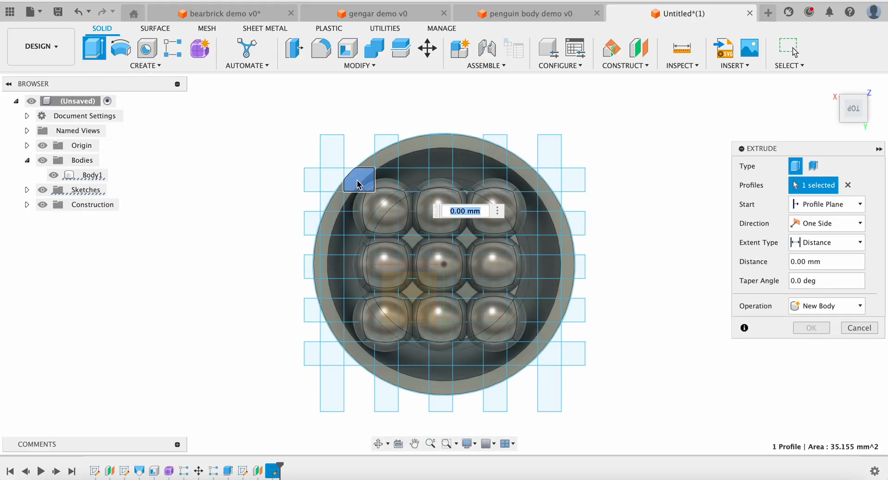
click(388, 177)
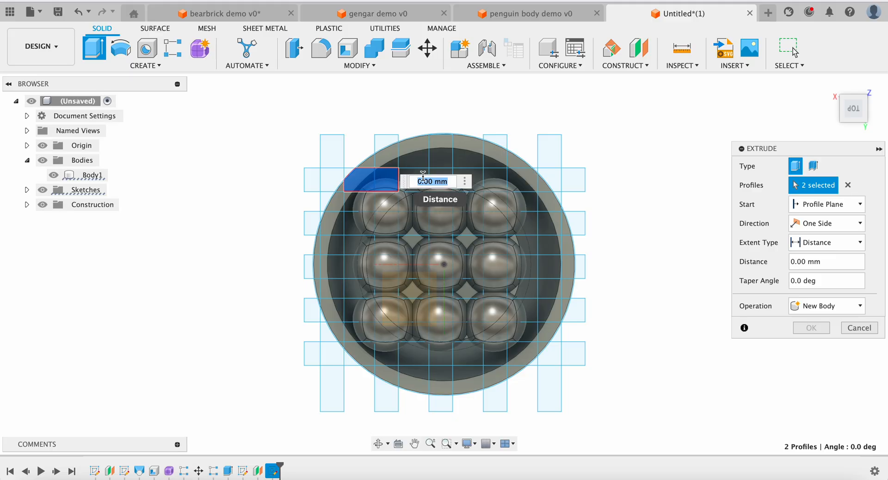
click(541, 187)
click(530, 184)
click(496, 182)
click(479, 183)
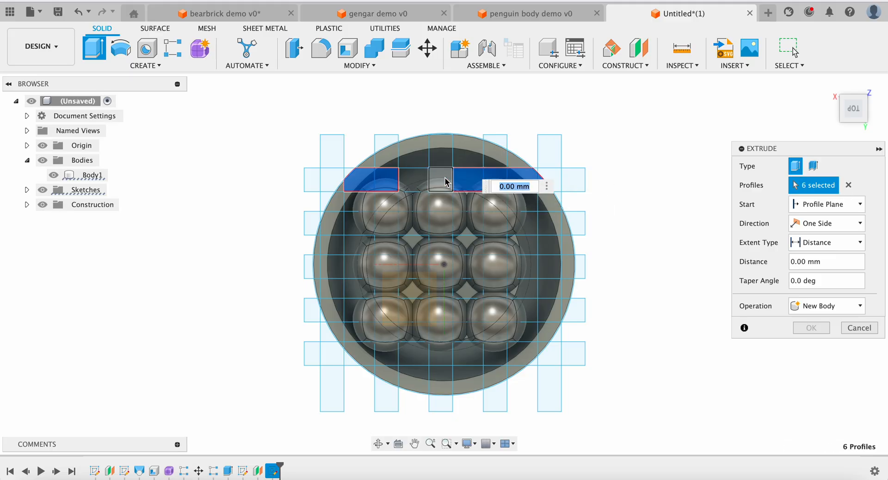
click(442, 183)
click(421, 182)
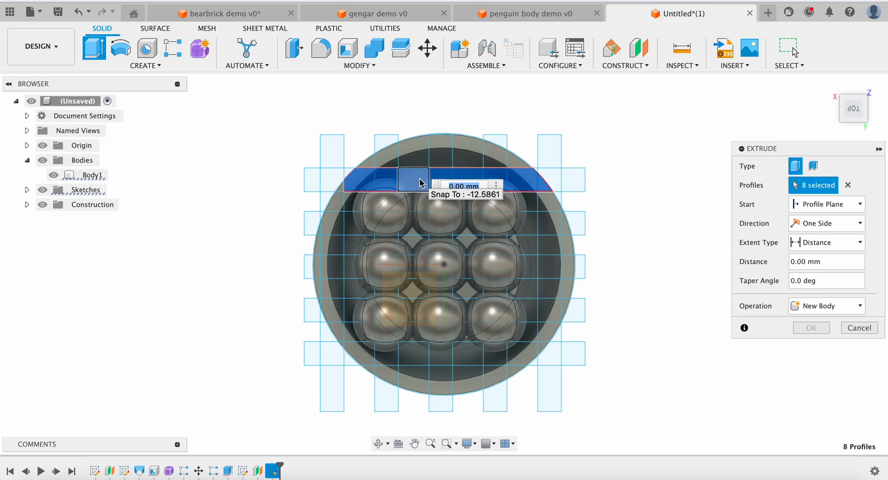
Add the profile directly below the uppermost strip in the second vertical strip to the selection, and hide all bodies.
click(391, 199)
click(393, 179)
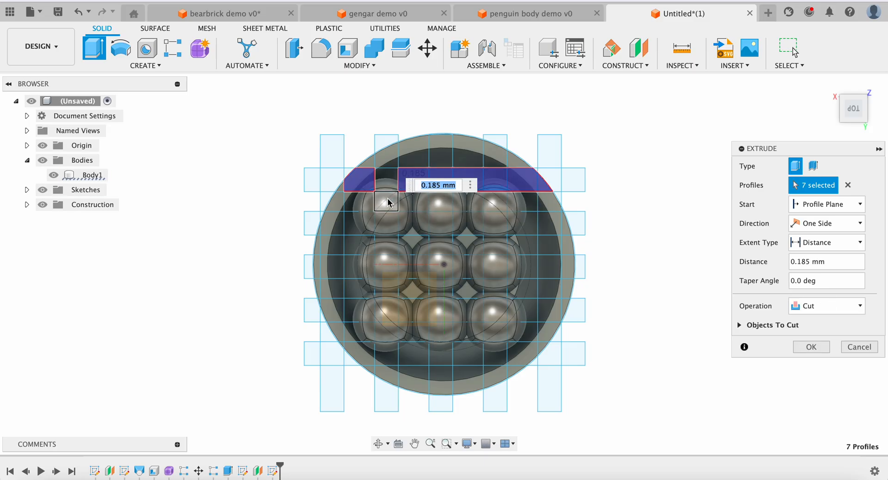
click(387, 201)
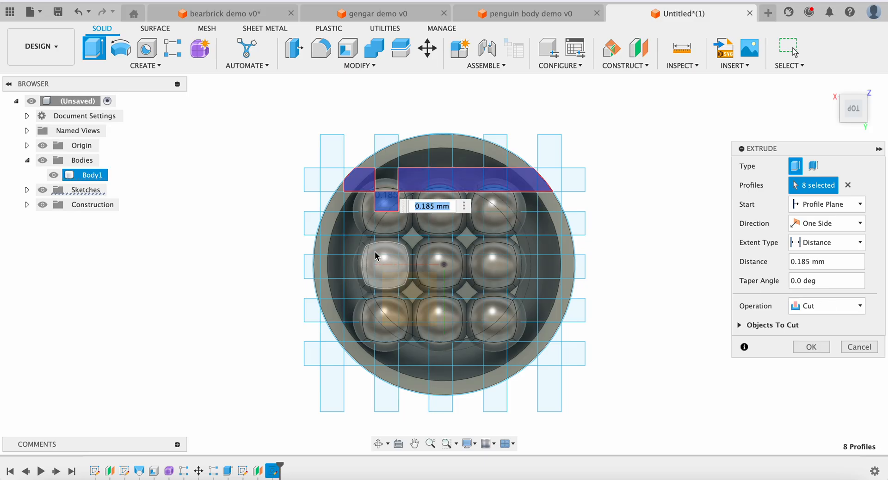
click(42, 161)
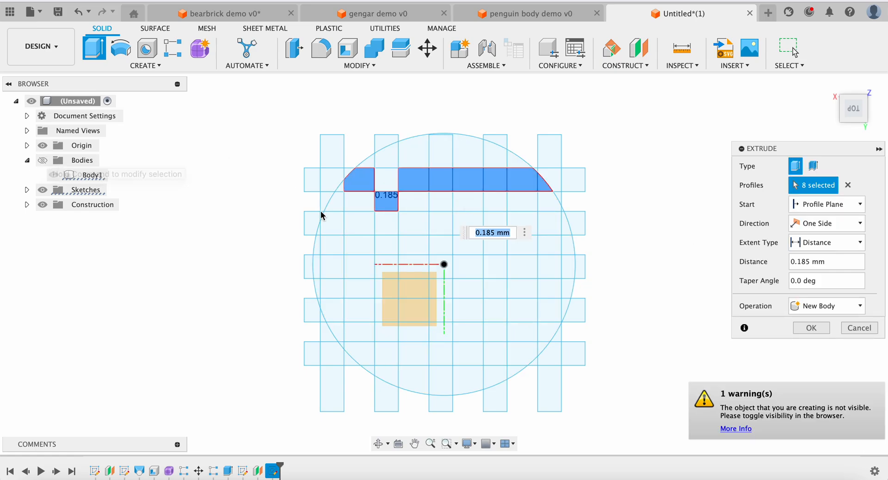
Select the remaining profiles of the second vertical strip inside the circle, including its crossing with the uppermost horizontal strip.
click(390, 225)
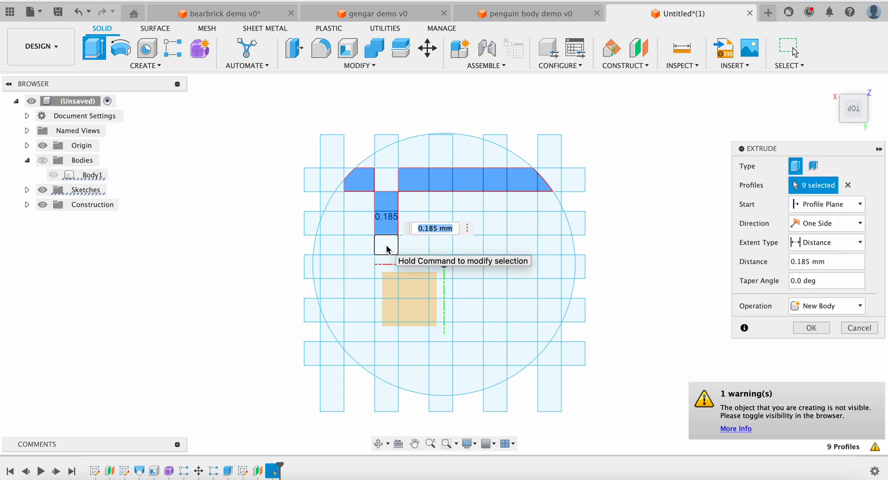
click(386, 246)
click(387, 259)
click(389, 178)
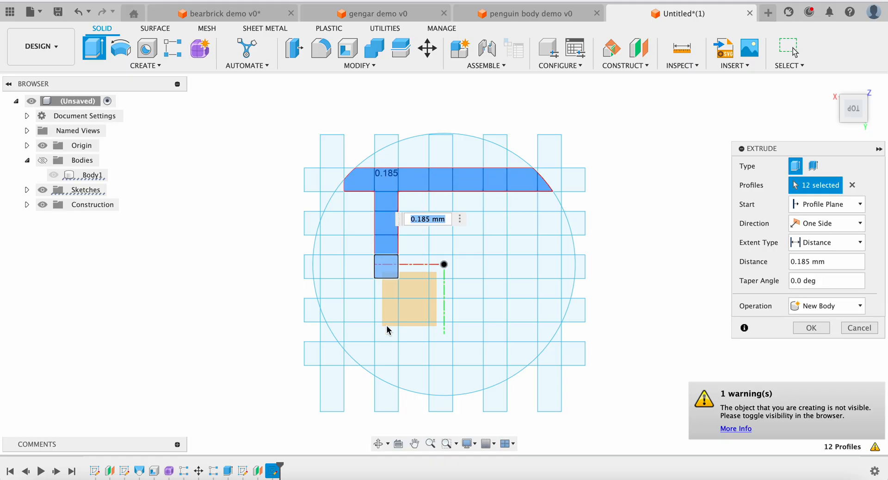
click(389, 289)
click(388, 309)
click(388, 330)
click(389, 354)
click(388, 374)
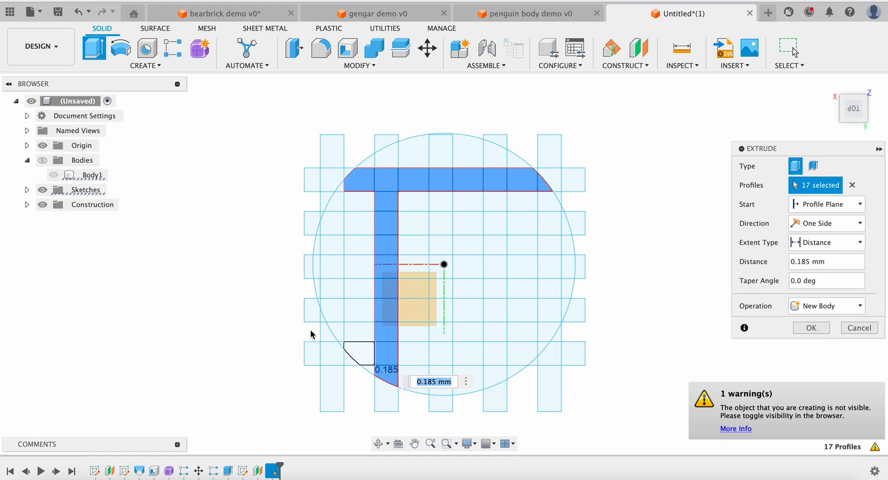
Add all profiles of the fourth vertical strip from below the uppermost horizontal strip to the circle's lower edge.
click(499, 202)
click(499, 225)
click(494, 245)
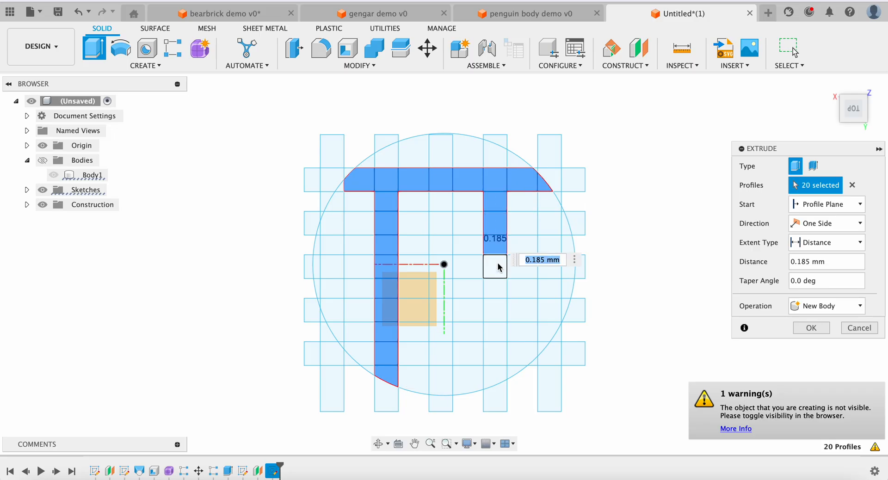
click(497, 266)
click(498, 288)
click(497, 309)
click(496, 331)
click(495, 352)
click(488, 375)
Add all profiles of the central vertical strip between the circle's lower edge and the uppermost horizontal strip.
click(440, 379)
click(440, 354)
click(440, 331)
click(440, 309)
click(440, 288)
click(440, 266)
click(440, 245)
click(440, 223)
click(440, 201)
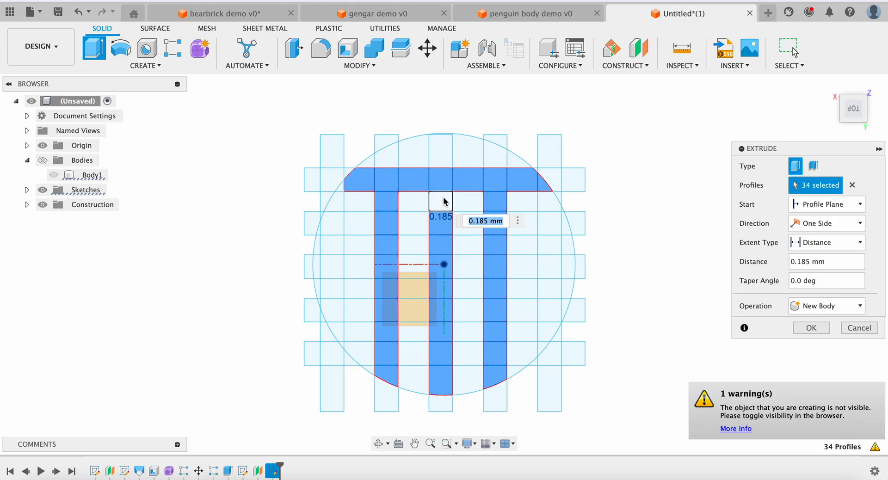
Add the unselected profiles of the second horizontal strip inside the circle, including the pieces at both ends.
click(336, 222)
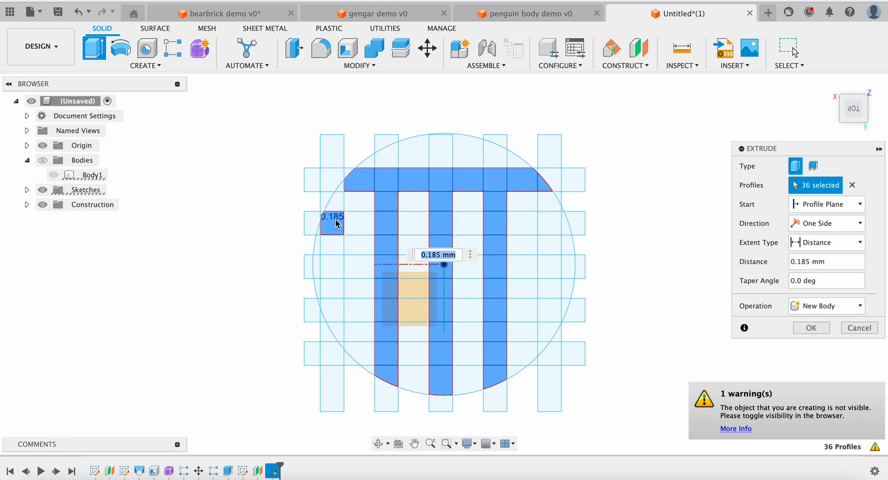
click(359, 223)
click(412, 227)
click(468, 223)
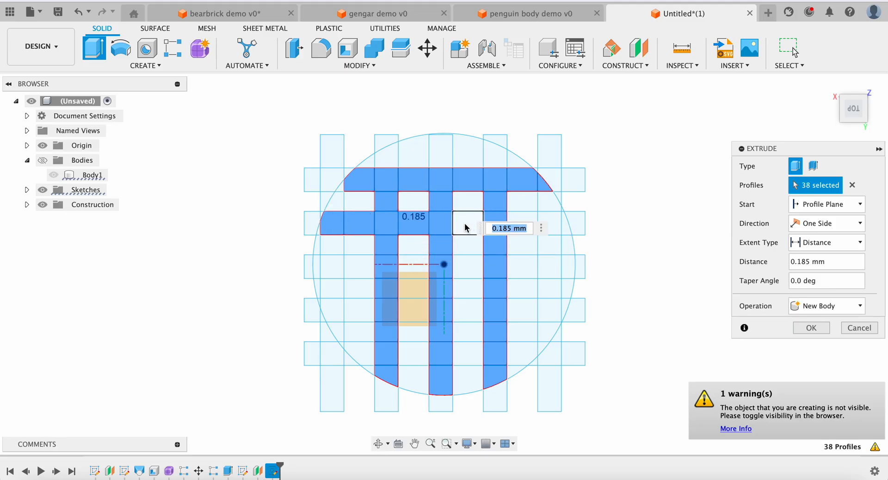
click(521, 222)
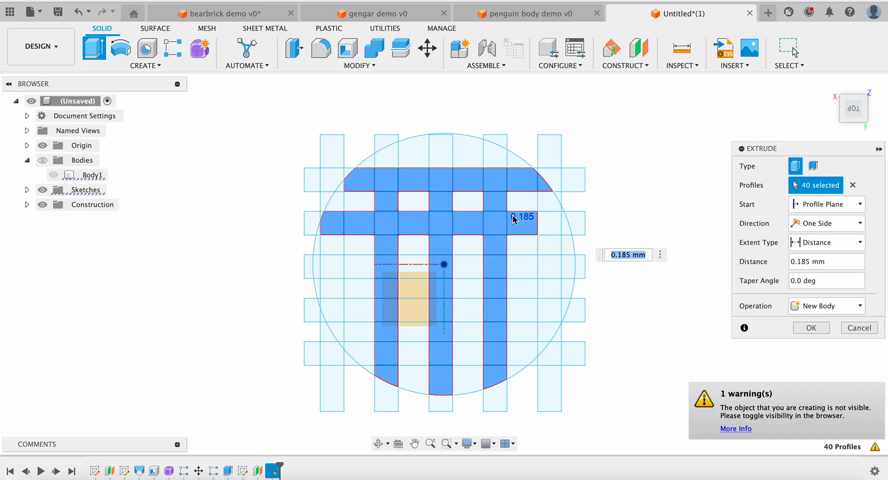
click(554, 218)
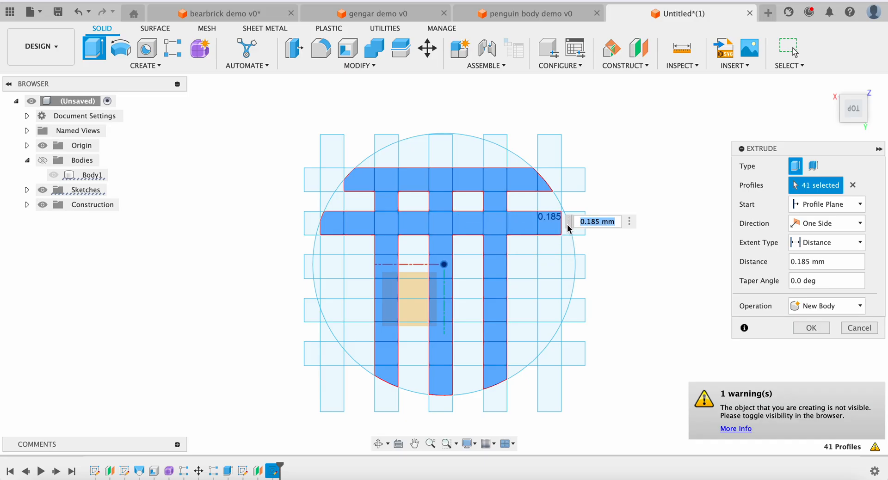
click(565, 230)
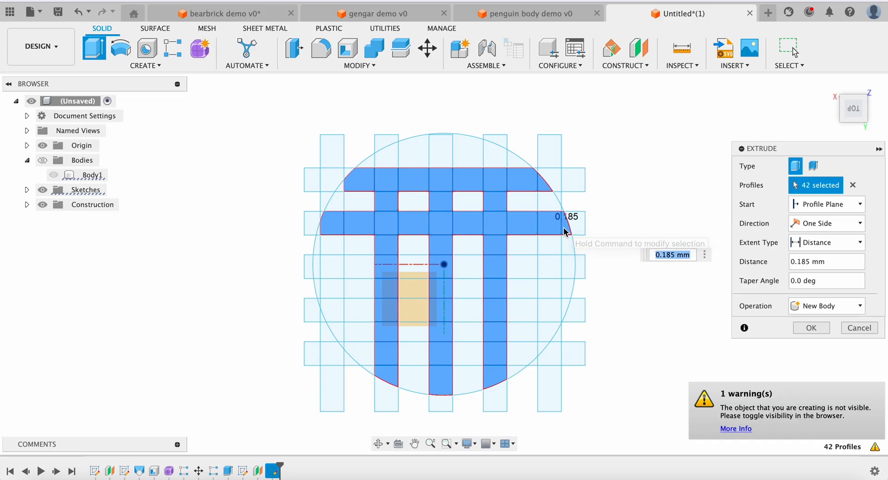
Add the middle horizontal strip's outer end piece at X-negative and all unselected profiles of the fourth horizontal strip inside the circle.
click(568, 272)
click(567, 309)
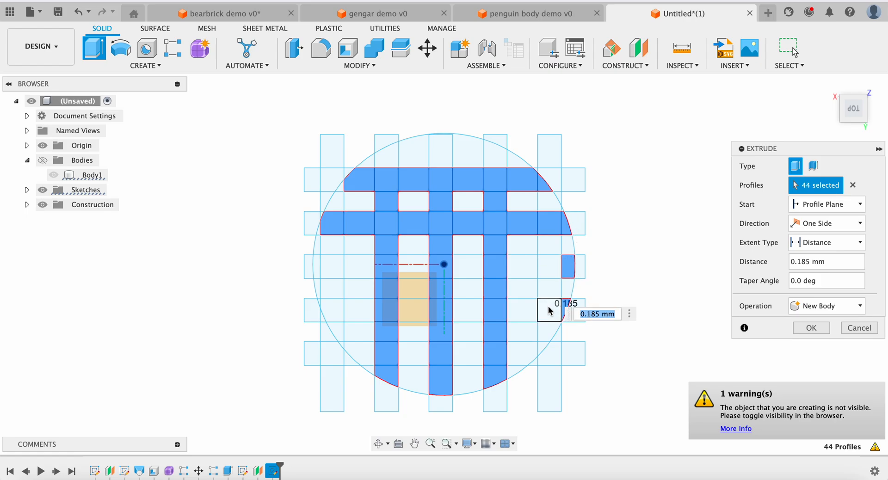
click(549, 310)
click(515, 314)
click(467, 311)
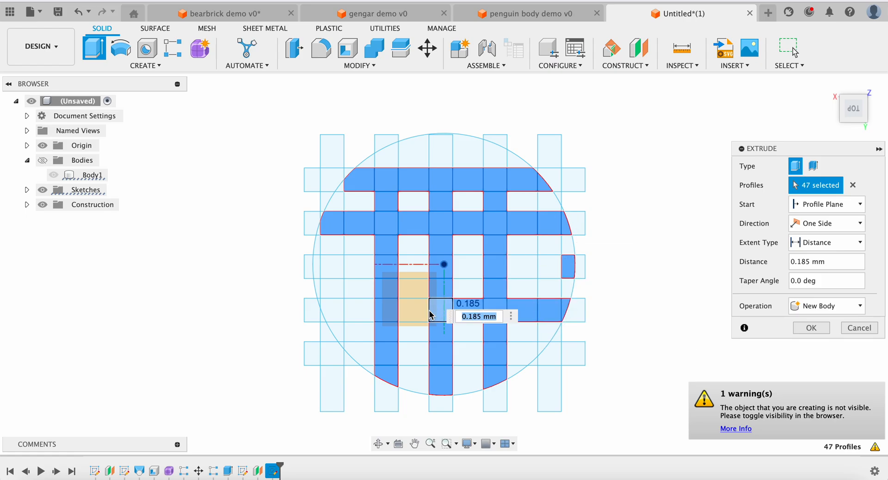
click(417, 314)
click(358, 311)
click(330, 311)
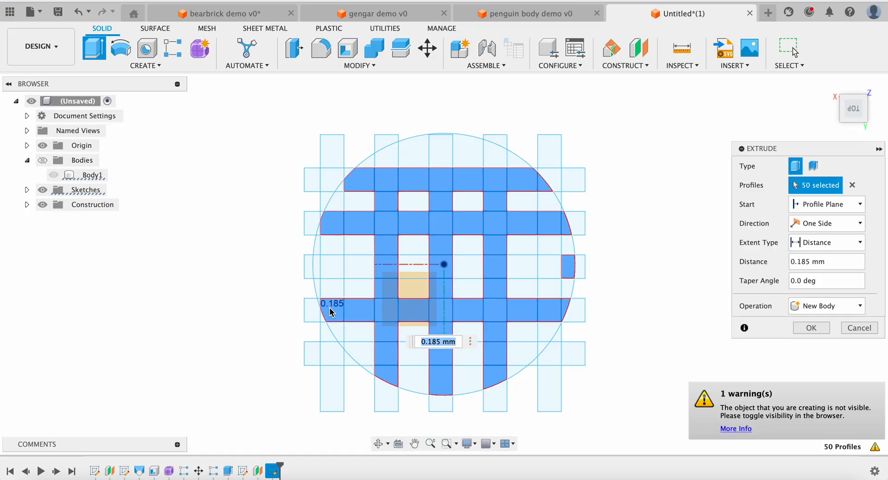
Select the remaining profiles of the middle horizontal strip inside the circle.
click(318, 268)
click(333, 268)
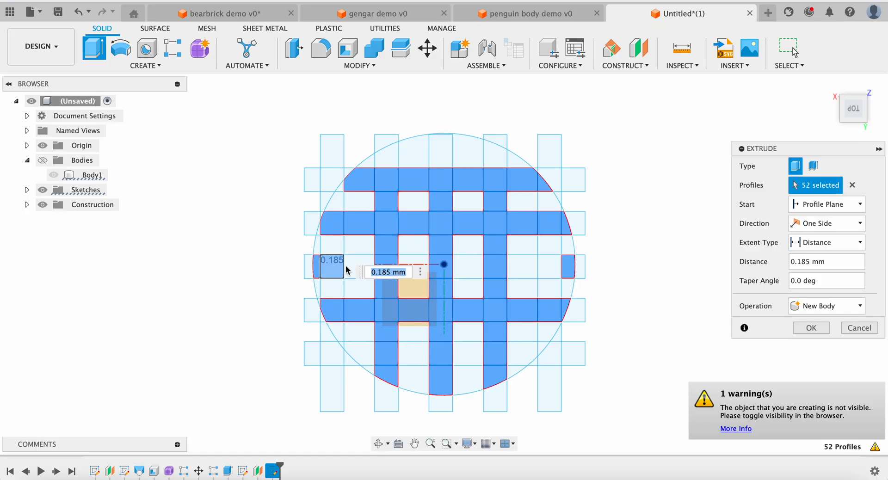
click(361, 267)
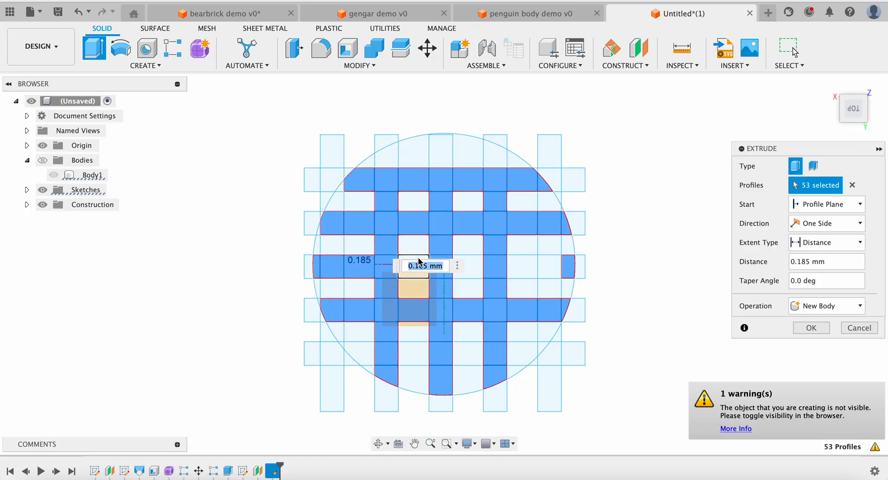
click(420, 261)
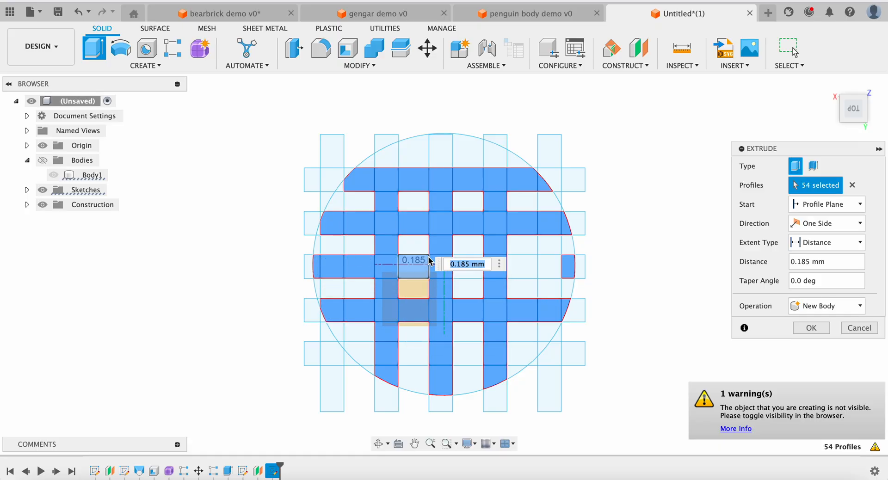
click(555, 273)
click(524, 274)
click(476, 276)
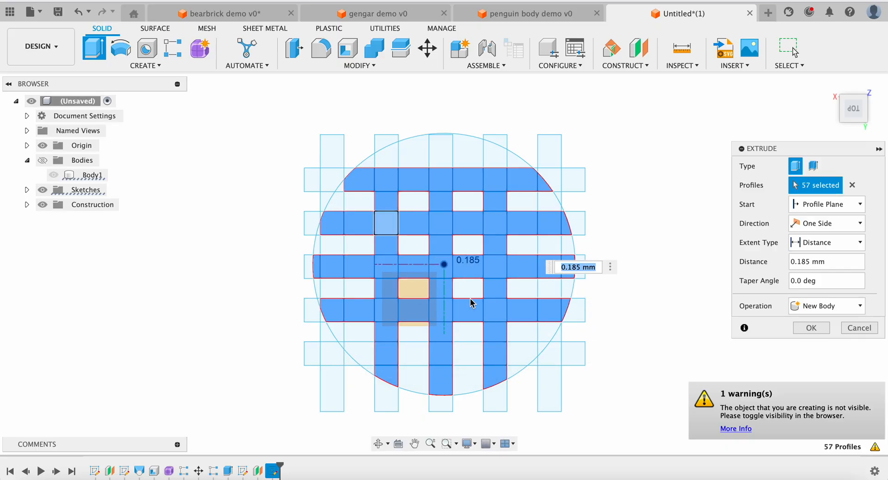
Show the bodies again and set the lattice extrusion to New Body with a distance of -5 mm.
drag(857, 119, 422, 165)
click(43, 160)
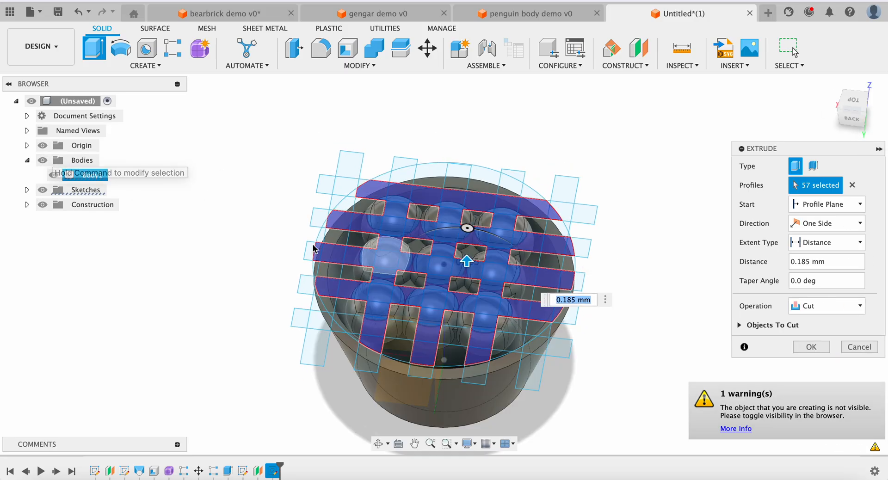
mouse_move(467, 262)
mouse_down()
mouse_move(468, 235)
mouse_move(468, 248)
mouse_up()
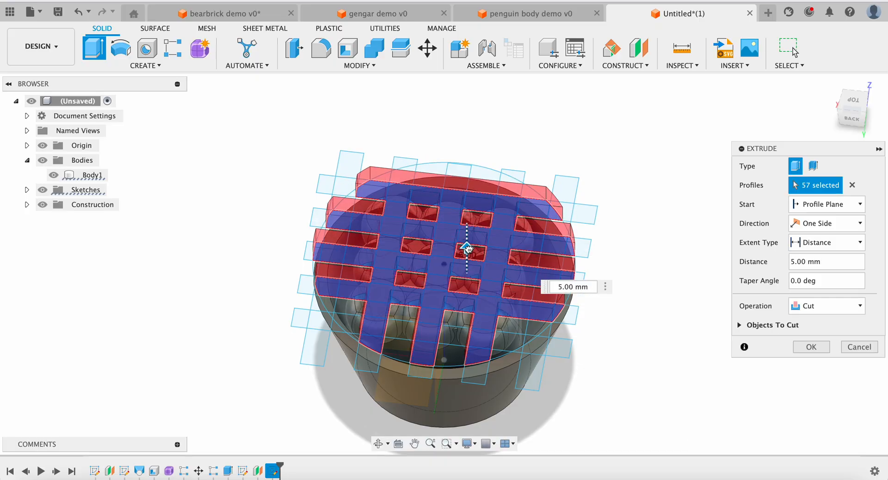
click(847, 111)
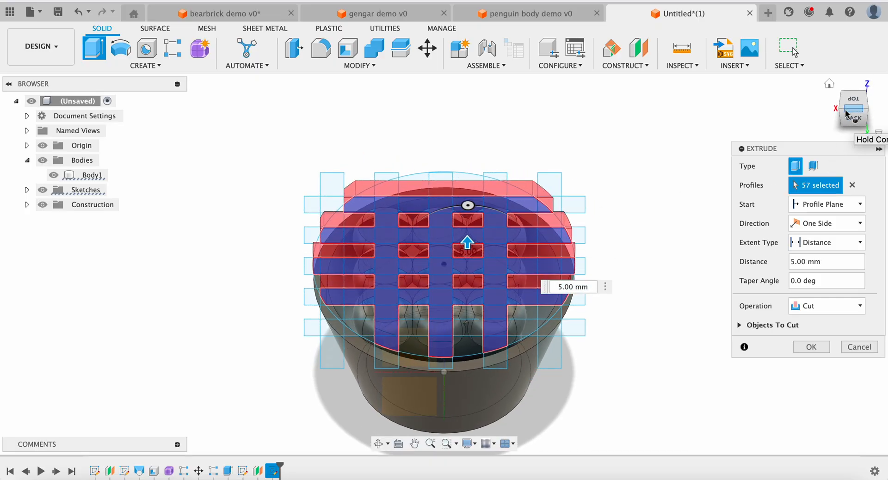
click(851, 305)
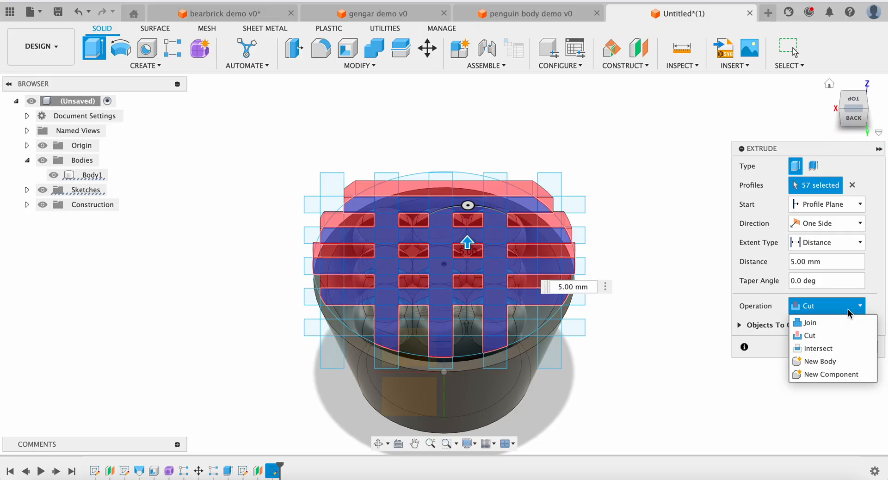
click(815, 358)
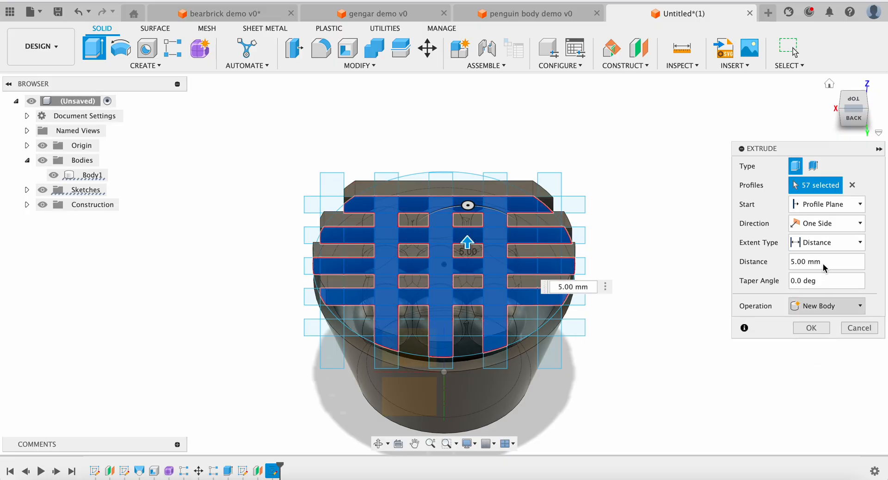
click(855, 121)
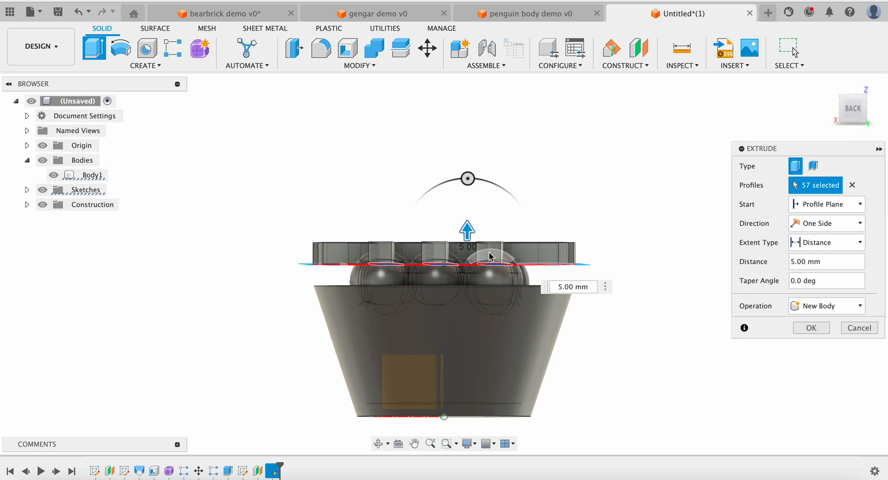
drag(467, 229, 468, 287)
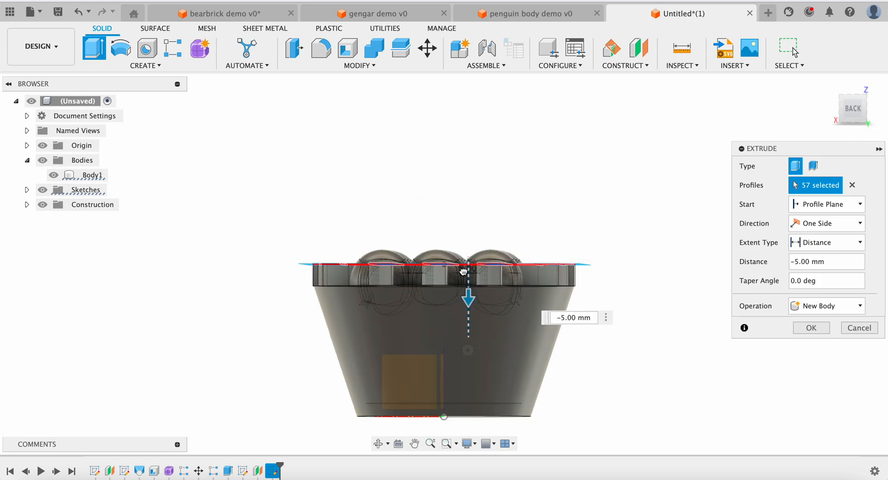
Add the fifth horizontal strip's four profiles between and beside the vertical strips, and complete the -5 mm extrusion.
drag(855, 113, 850, 159)
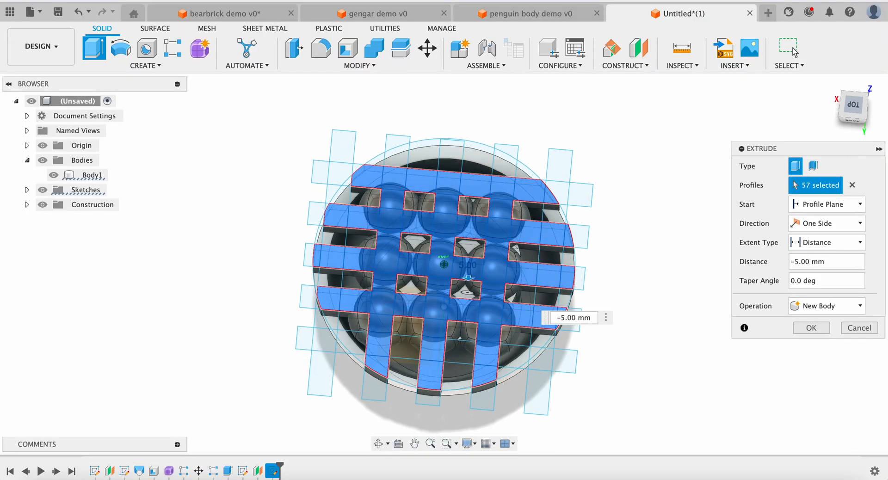
click(516, 357)
click(462, 354)
click(405, 360)
click(352, 348)
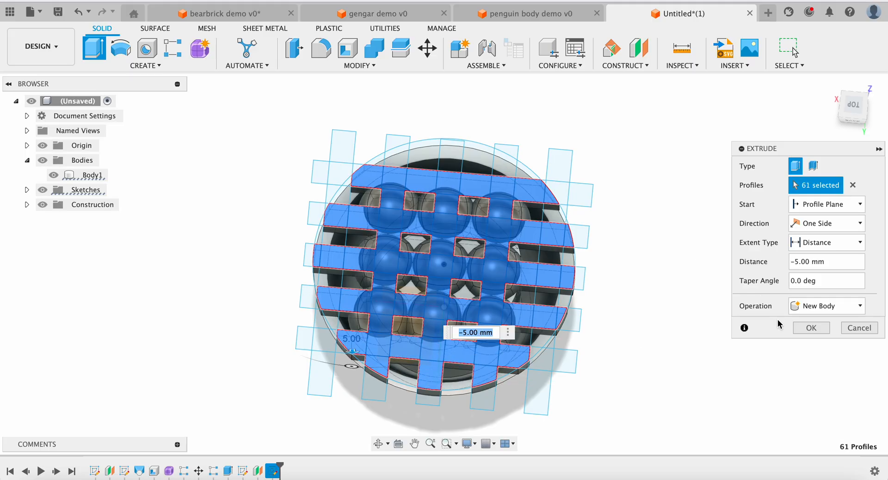
click(811, 328)
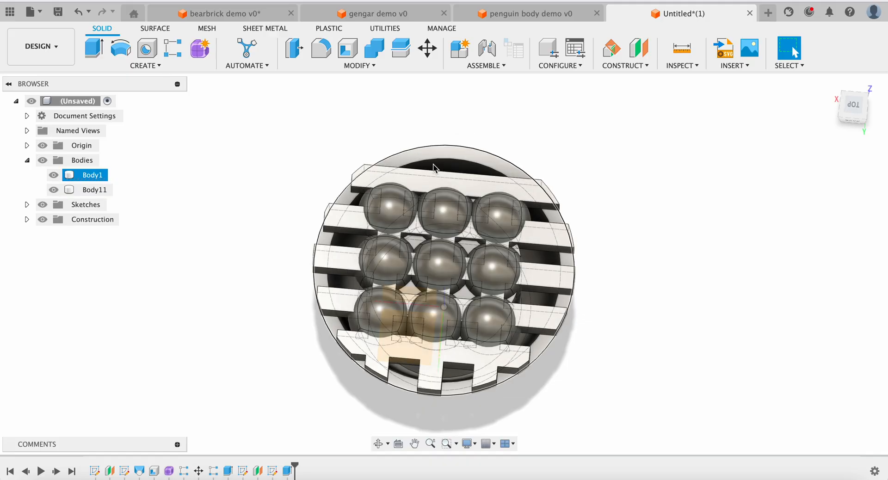
Edit the lattice extrusion to add the missing outer end profiles of the three vertical strips on the Y-negative side.
mouse_move(856, 109)
mouse_down()
mouse_move(793, 48)
mouse_move(744, 70)
mouse_move(759, 69)
mouse_move(749, 75)
mouse_up()
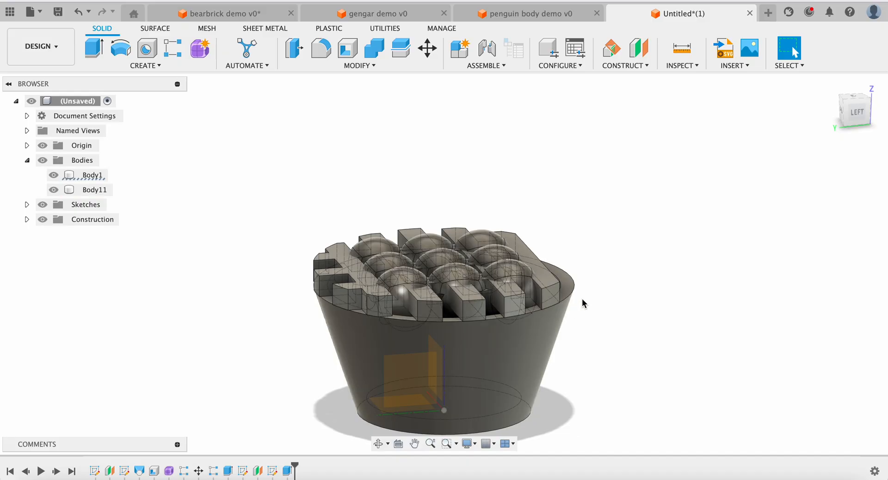
mouse_move(853, 121)
mouse_down()
mouse_move(821, 115)
mouse_move(767, 171)
mouse_move(750, 158)
mouse_up()
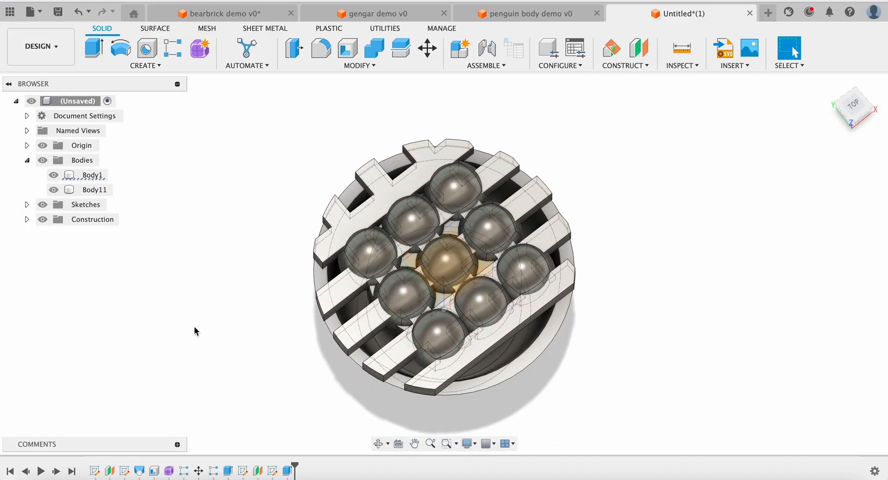
click(287, 470)
right_click(287, 470)
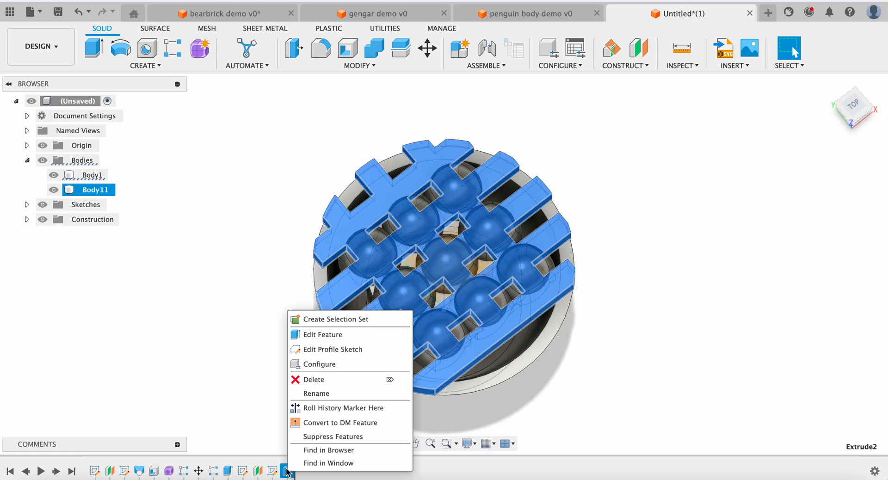
click(325, 334)
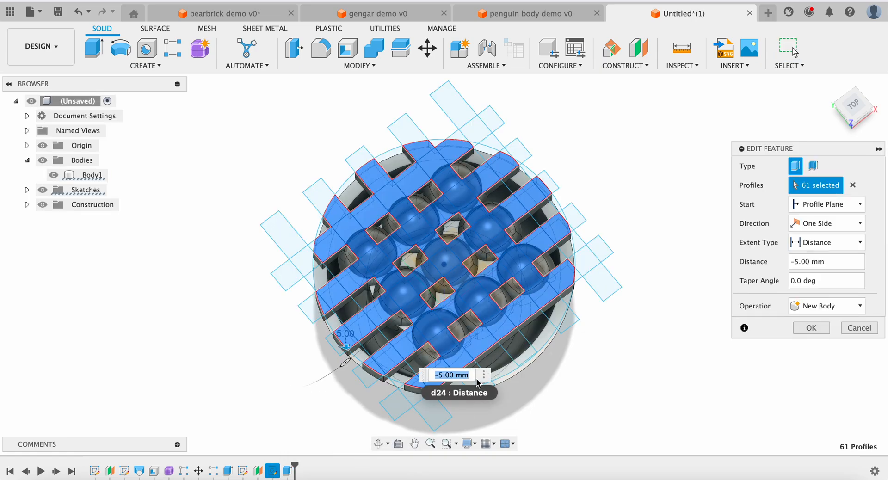
click(522, 350)
click(555, 317)
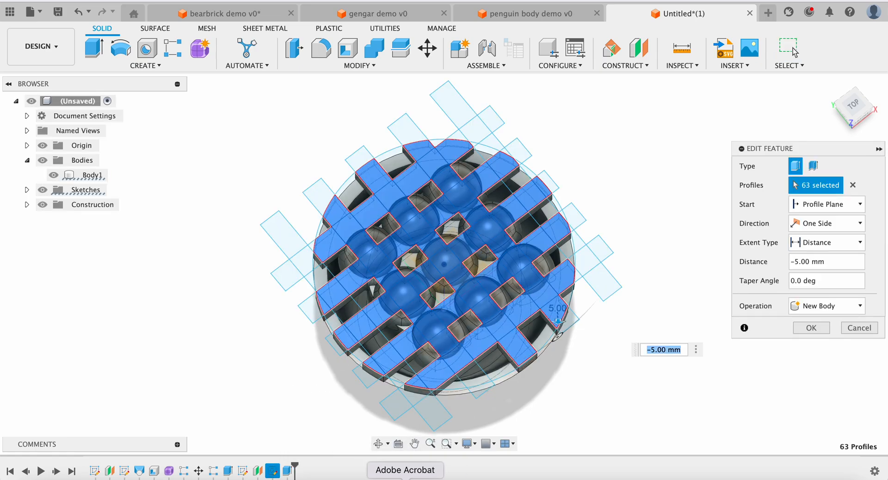
click(478, 381)
click(808, 330)
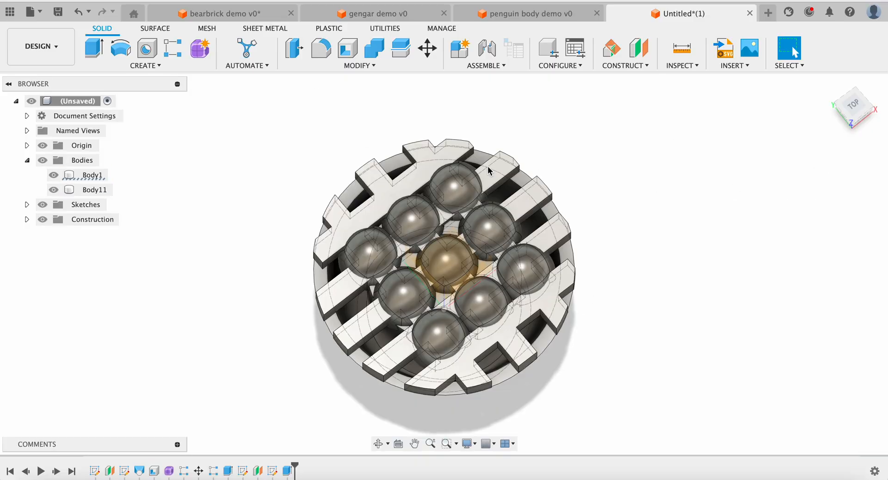
Create a new sketch on the bowl's flat rim face and select its ring profile.
click(398, 162)
click(398, 164)
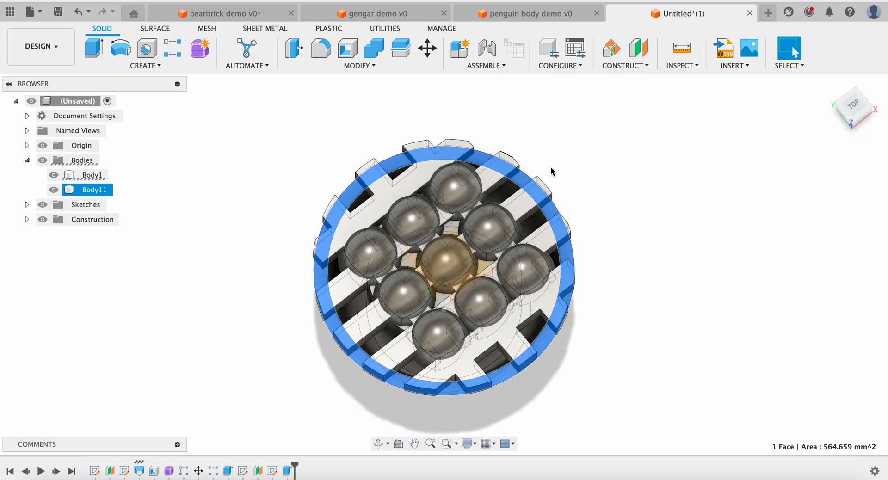
click(145, 65)
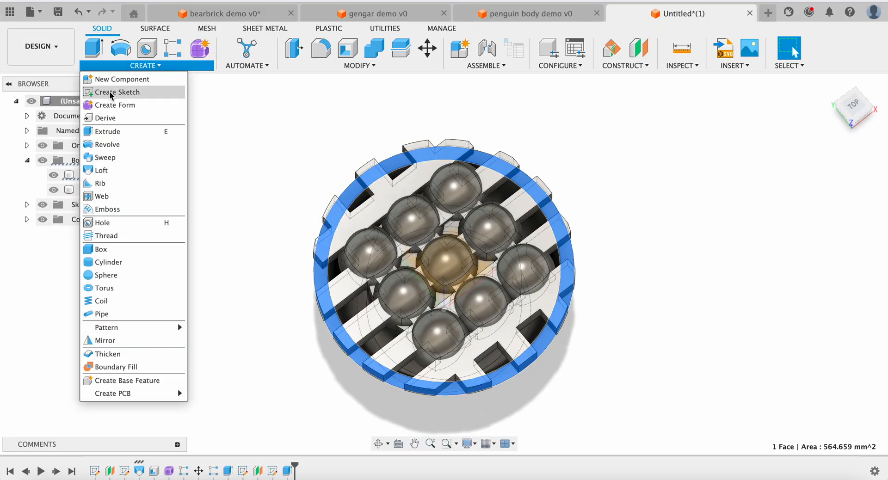
click(129, 89)
click(444, 166)
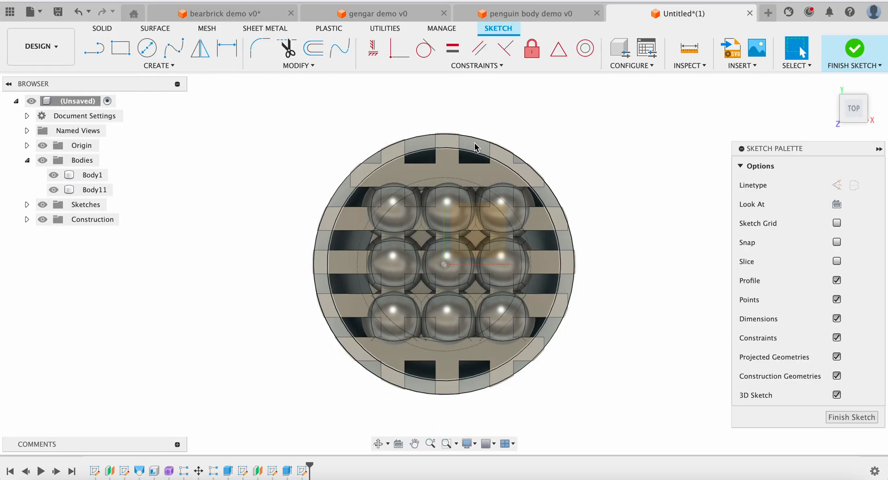
click(474, 148)
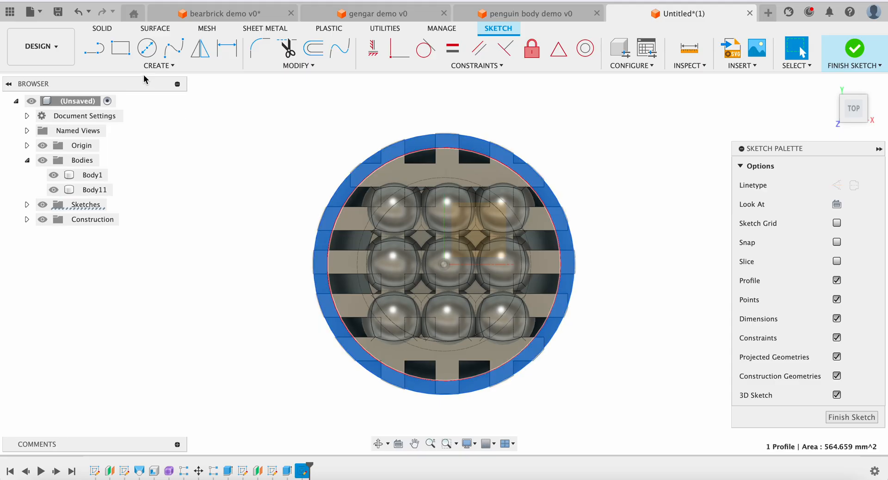
click(174, 48)
click(358, 155)
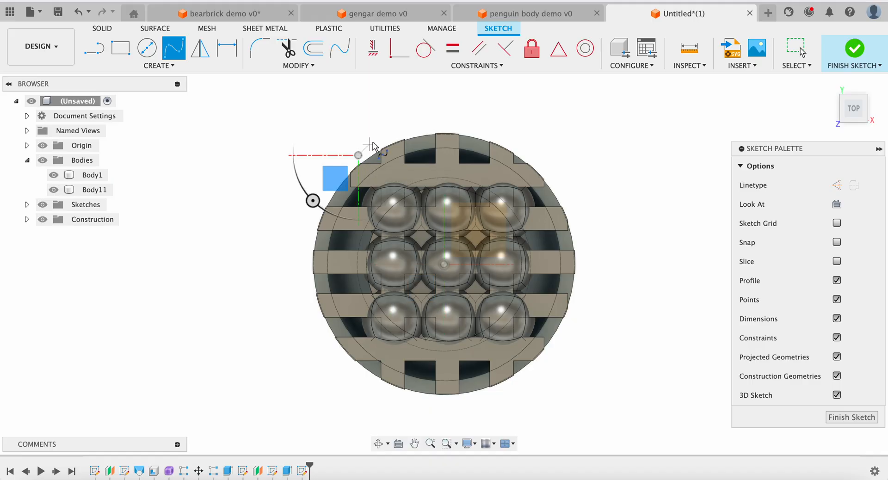
click(375, 146)
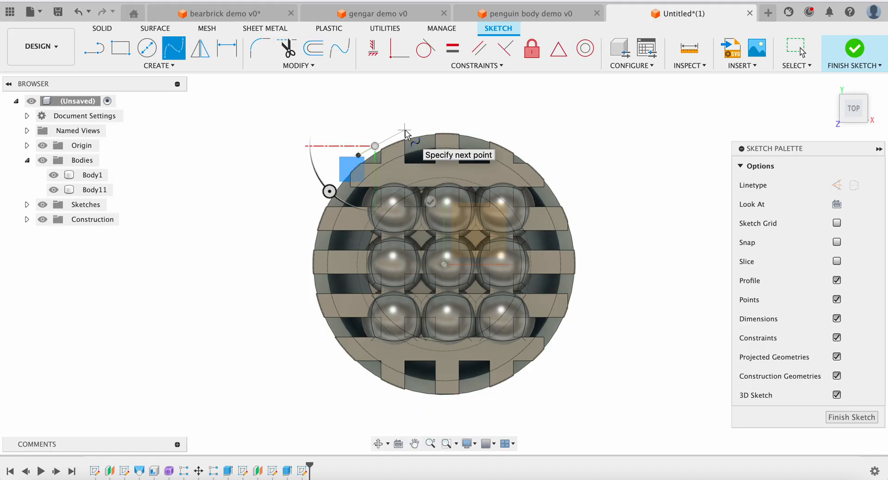
click(405, 130)
click(459, 183)
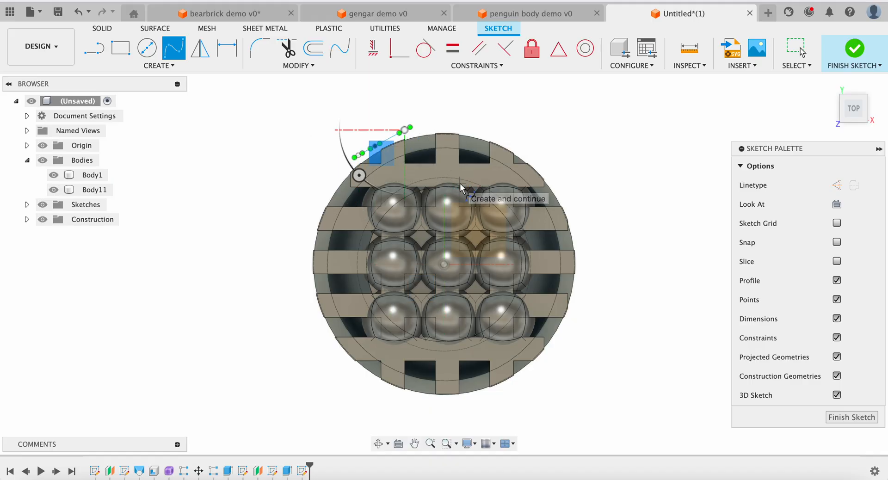
key(Escape)
key(ctrl+z)
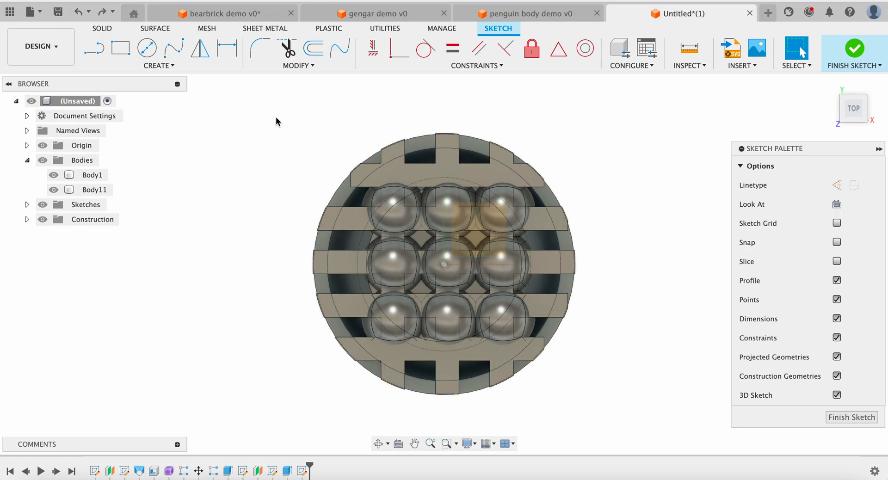
Sketch a circle about 5.82 mm in diameter on the rim, at its X-negative, Y-positive side.
click(147, 48)
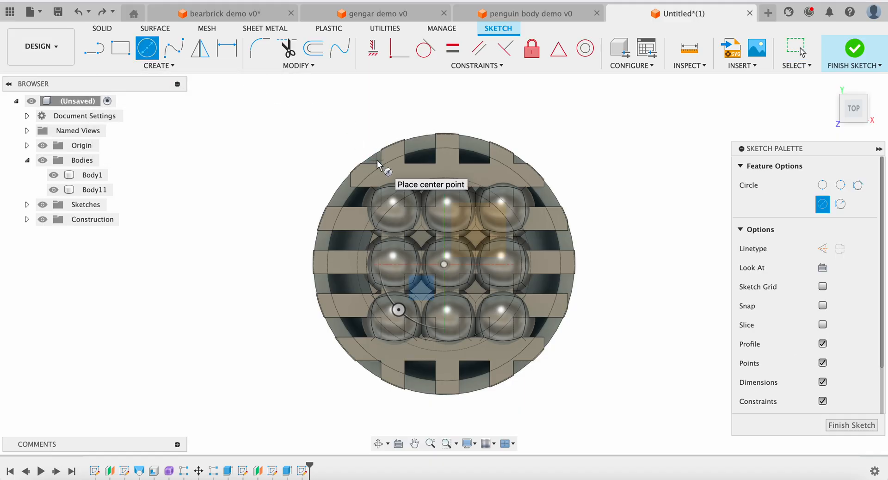
click(331, 205)
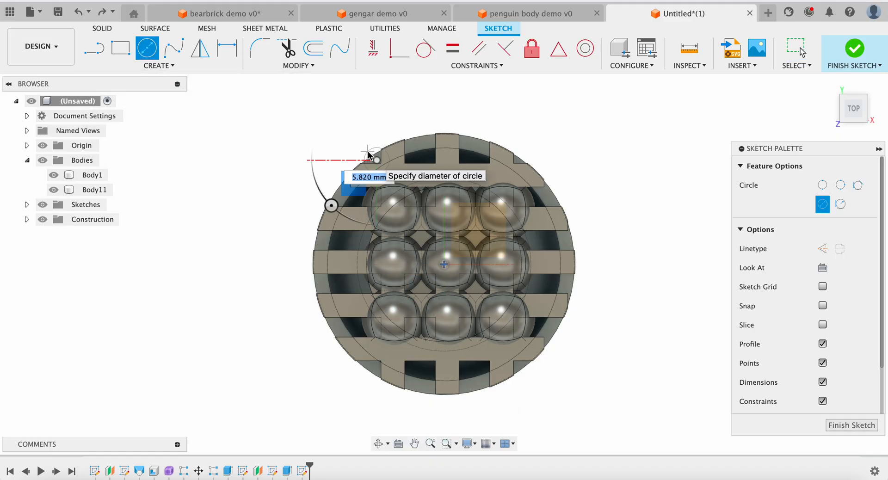
click(368, 155)
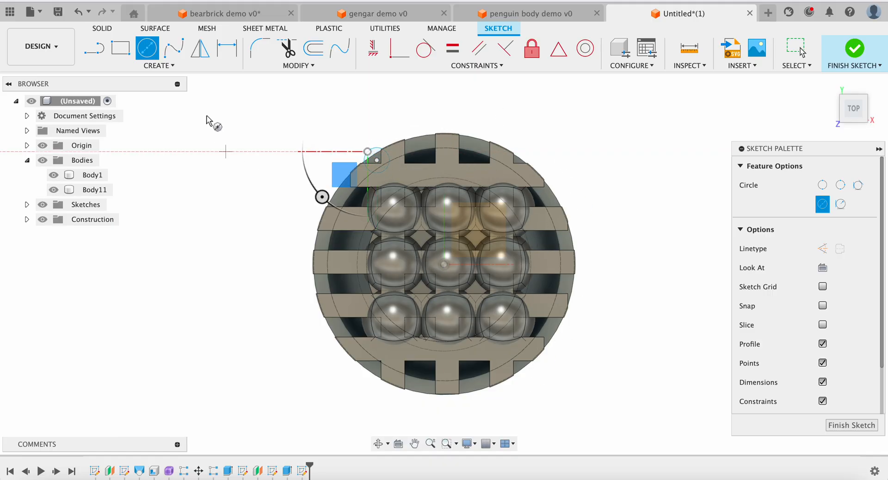
Set up a circular sketch pattern of the small rim circle around the bowl's centre point.
click(159, 66)
mouse_move(137, 264)
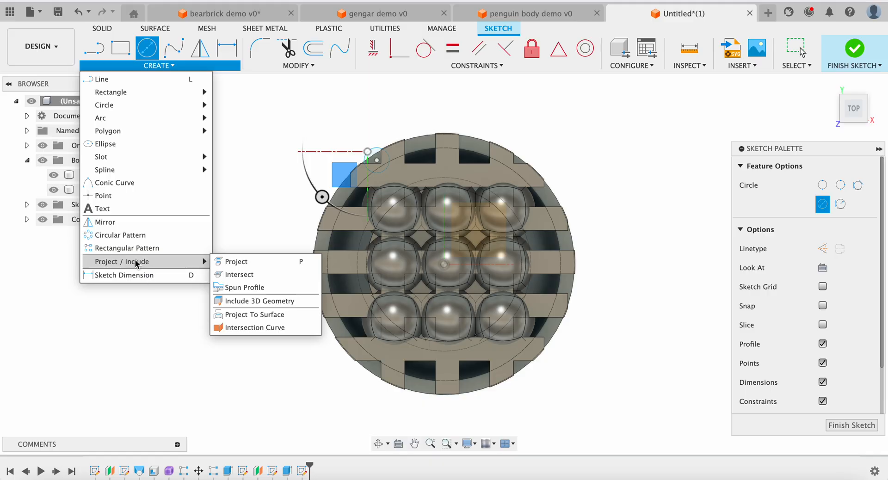
click(135, 235)
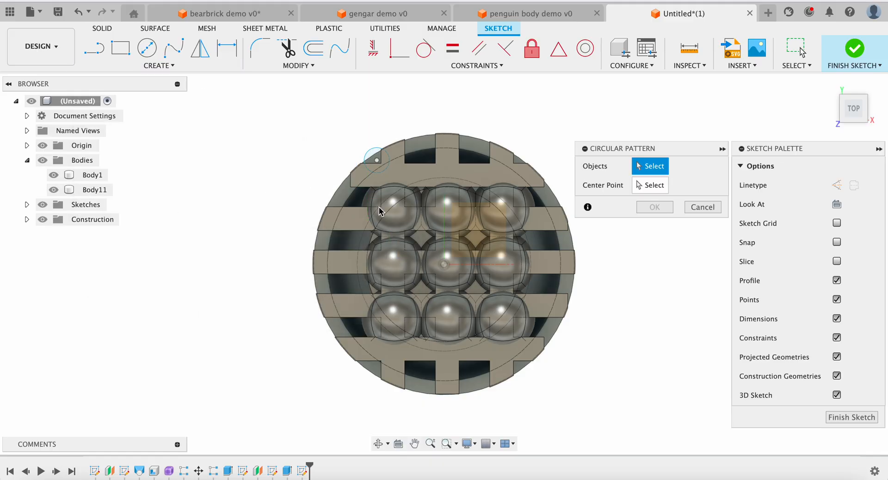
click(376, 154)
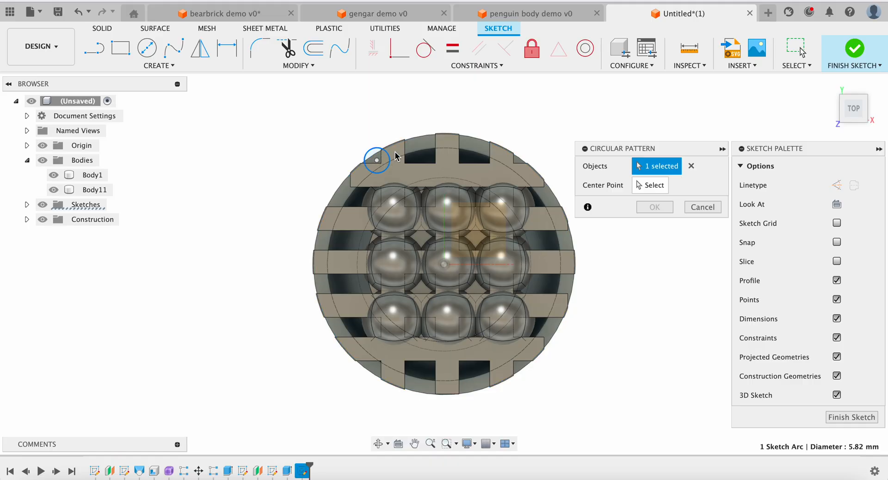
click(650, 184)
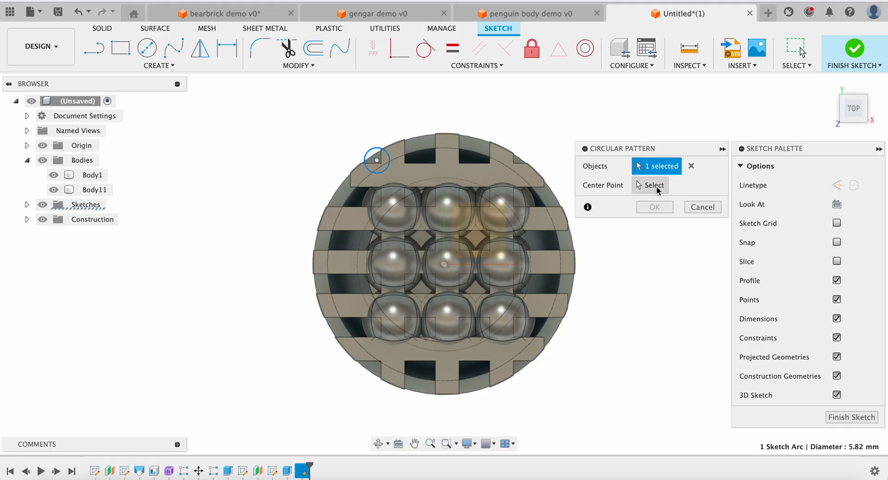
click(444, 265)
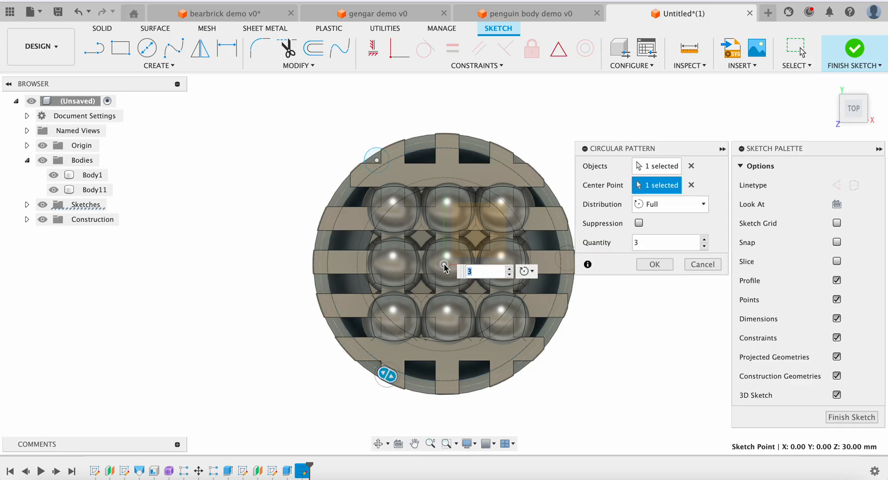
Set the circular pattern's quantity to 40 with full distribution, complete it and finish the sketch.
click(508, 268)
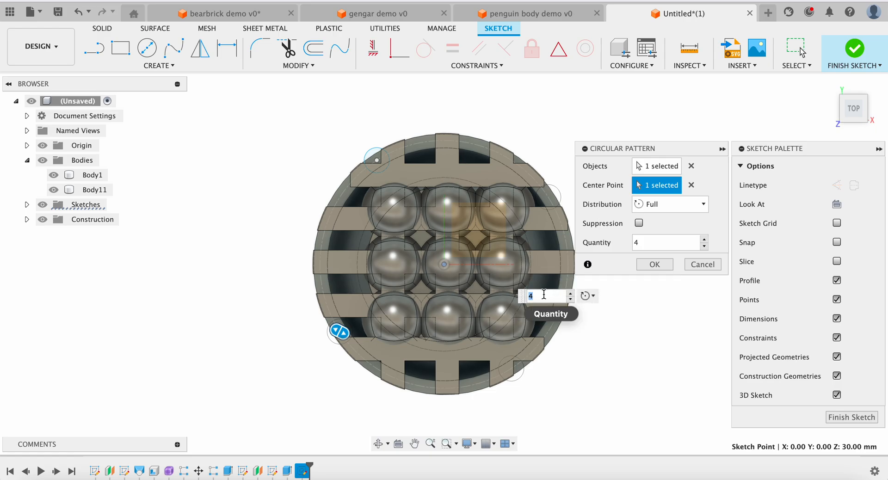
text(25)
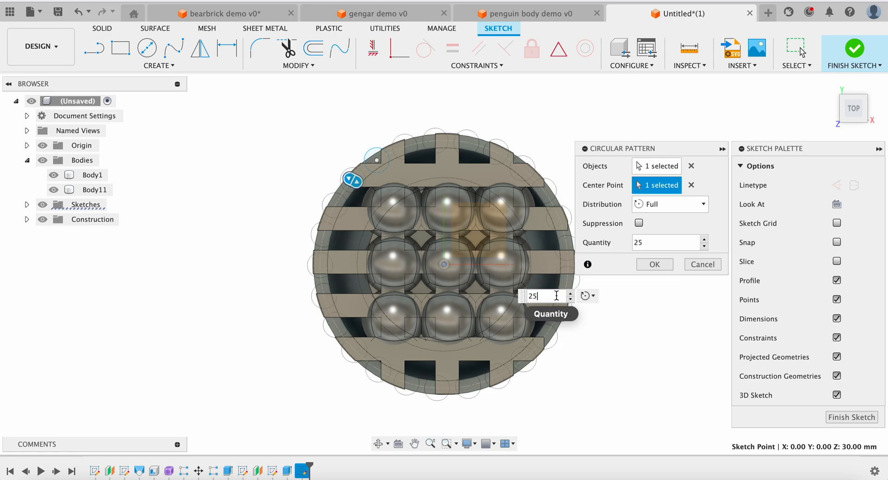
text(33)
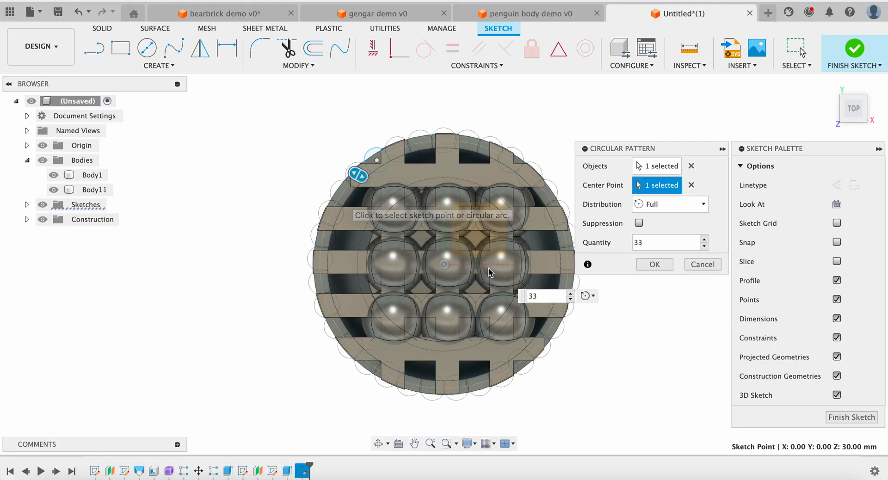
text(40)
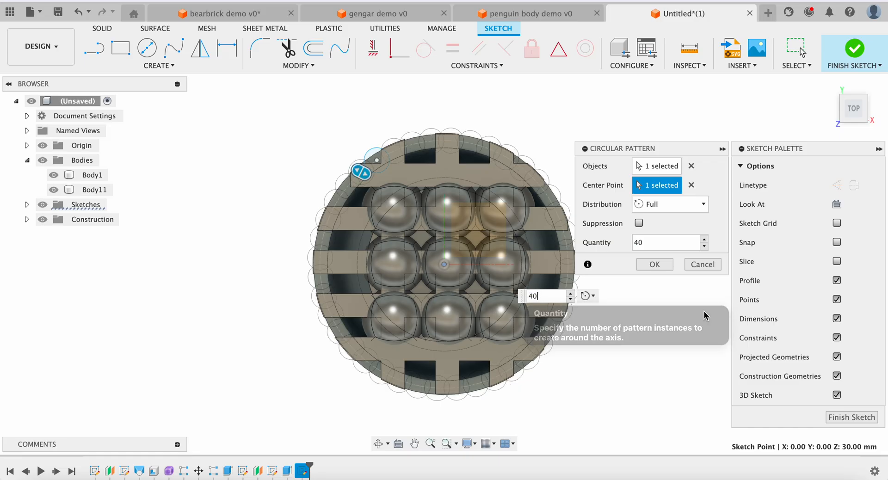
click(654, 264)
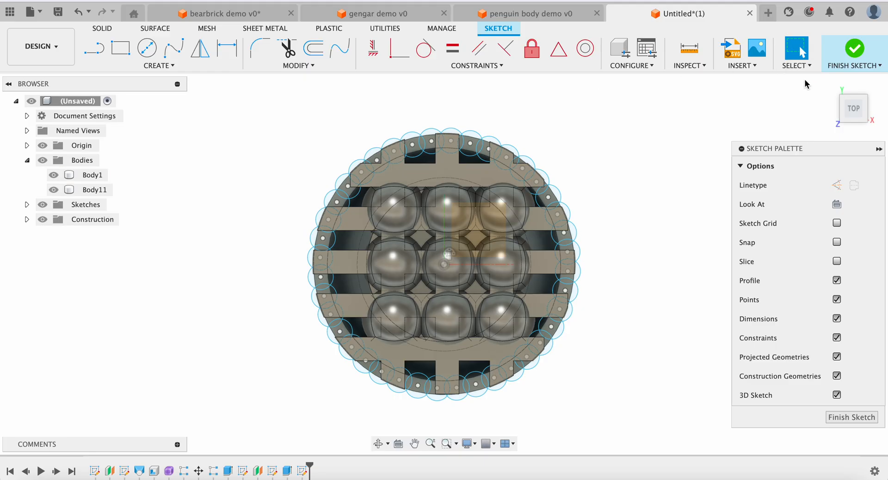
click(864, 46)
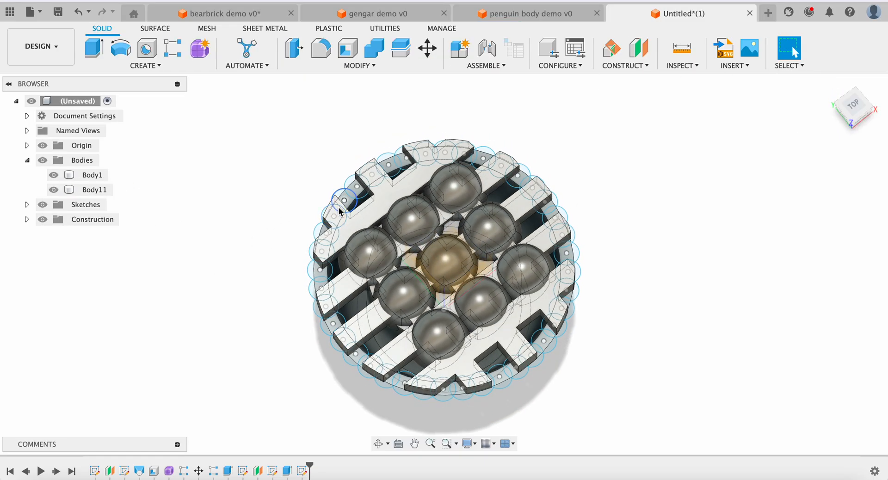
Hide both bodies and select all profiles of the patterned circle ring, leaving out the large central profile.
click(54, 175)
click(54, 190)
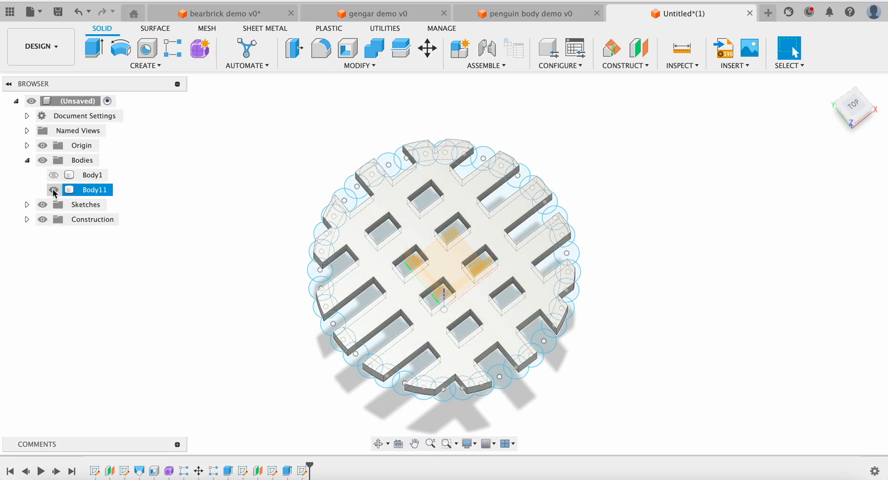
drag(275, 137, 699, 470)
click(492, 224)
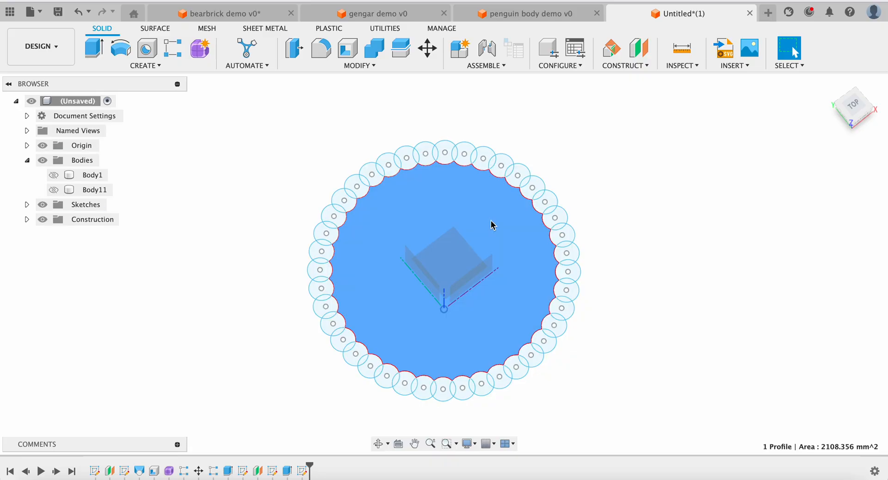
click(287, 142)
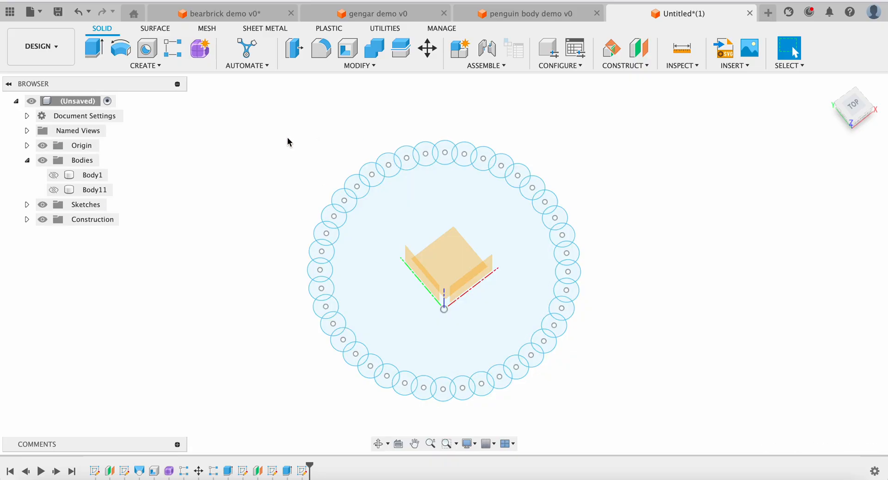
mouse_move(279, 129)
mouse_down()
mouse_move(619, 435)
mouse_move(590, 410)
mouse_up()
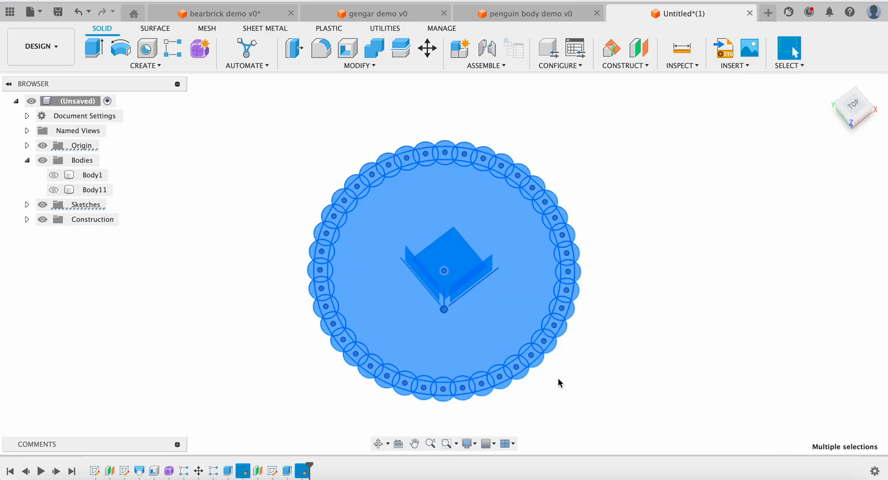
shift+click(475, 218)
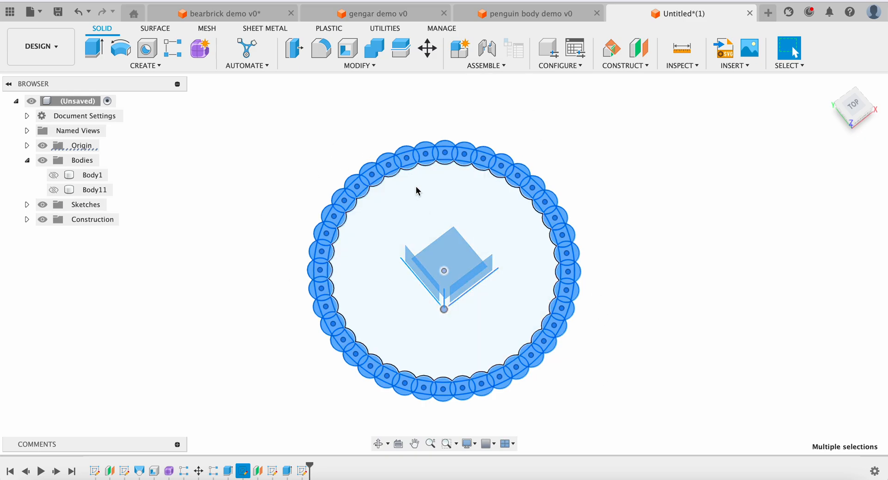
Show both bodies again and extrude the selected ring profiles upward by 4 mm.
click(53, 174)
click(54, 189)
key(e)
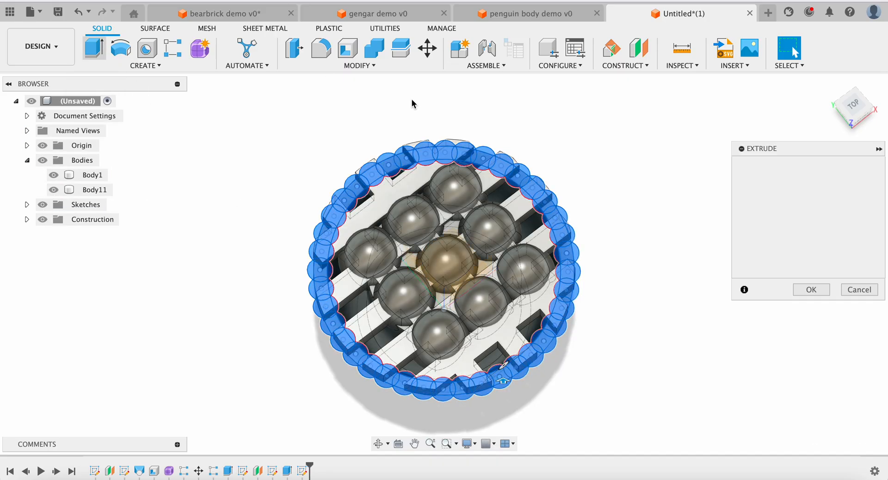
click(849, 124)
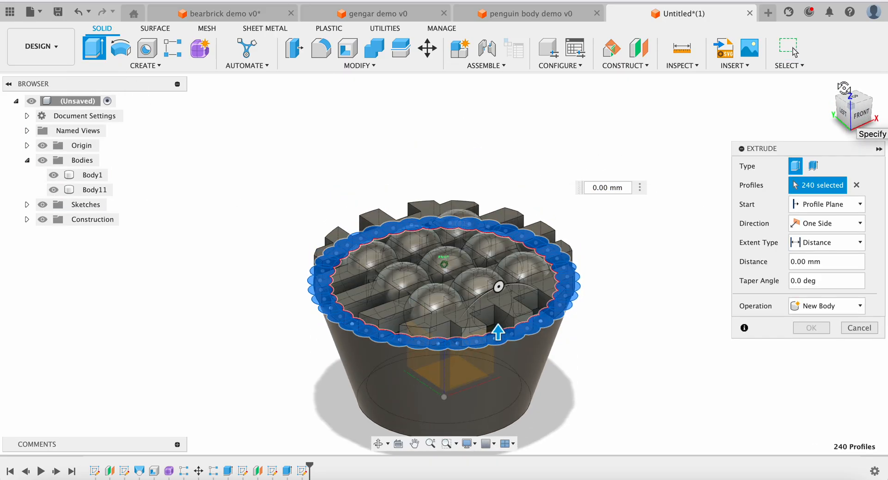
drag(507, 331, 502, 311)
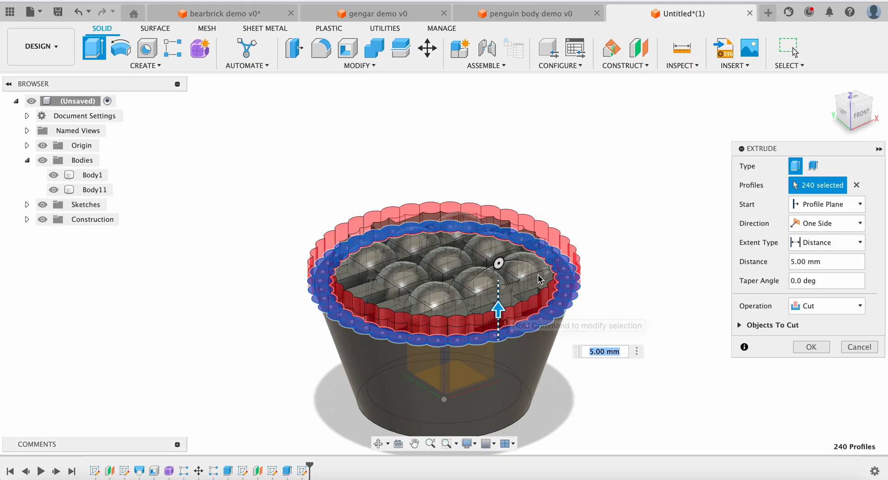
click(849, 110)
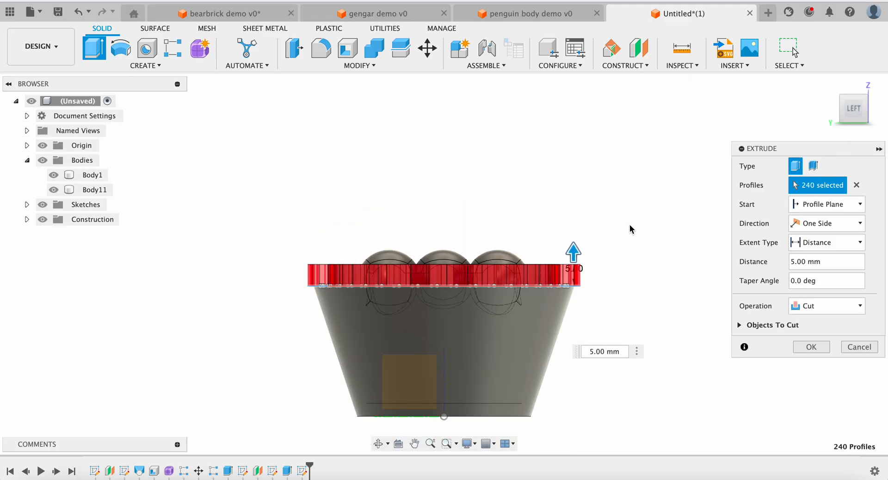
drag(573, 252, 574, 257)
scroll(575, 266, up, 5)
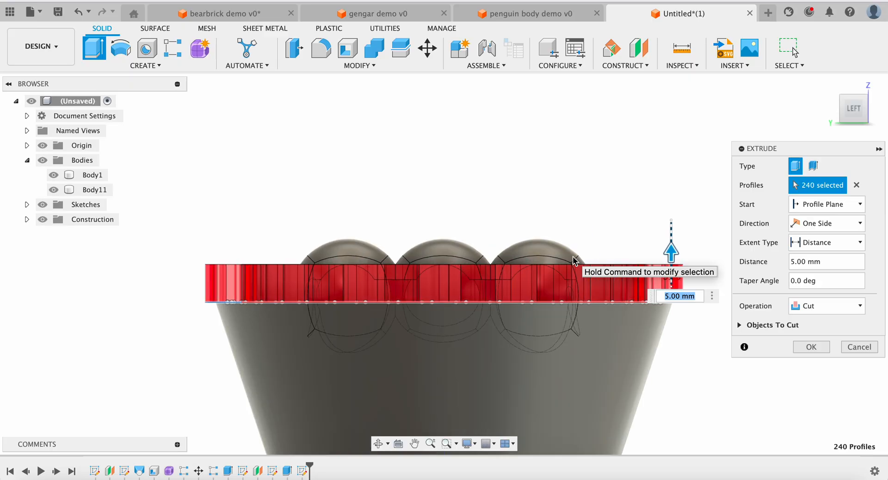
scroll(578, 257, right, 3)
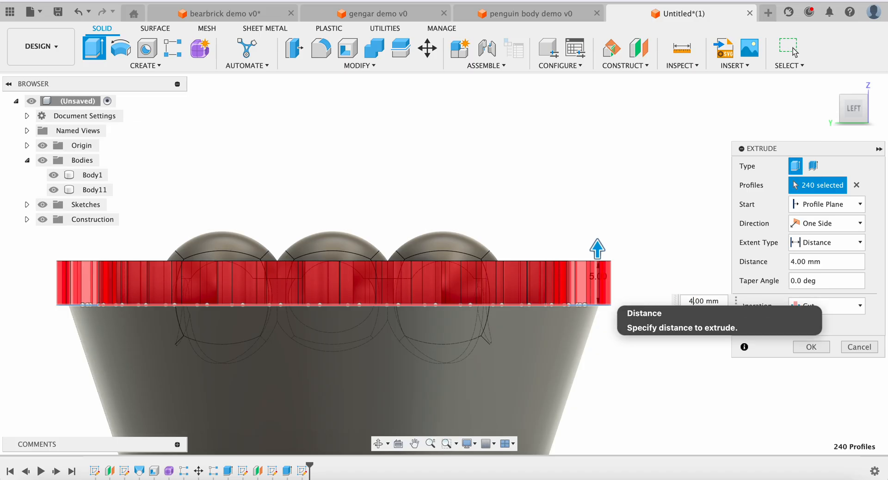
key(Return)
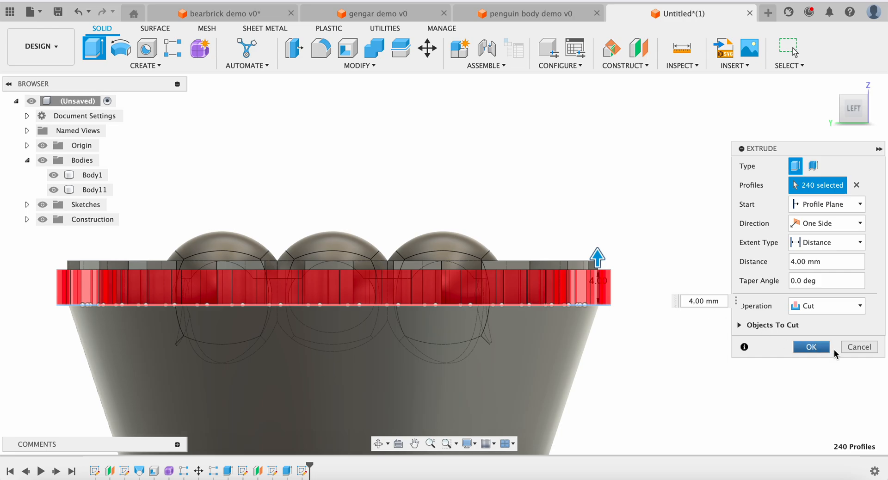
Set the rim extrusion's operation to New Body and complete it.
click(835, 306)
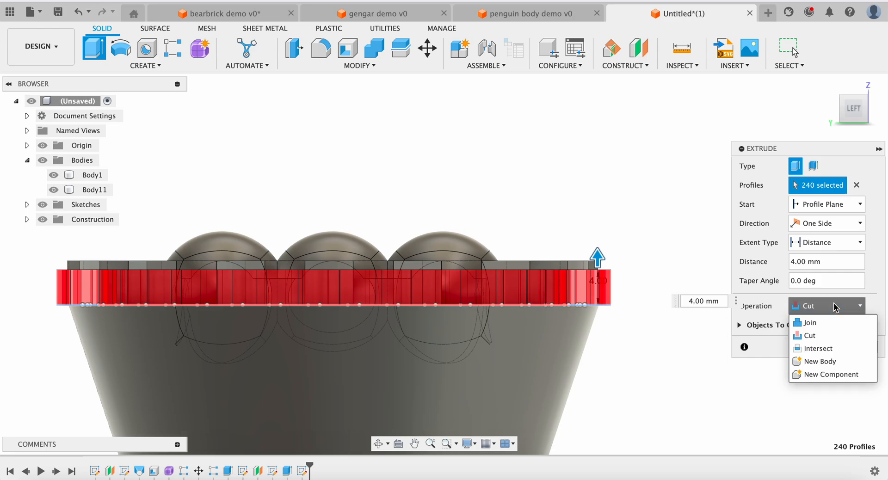
click(819, 361)
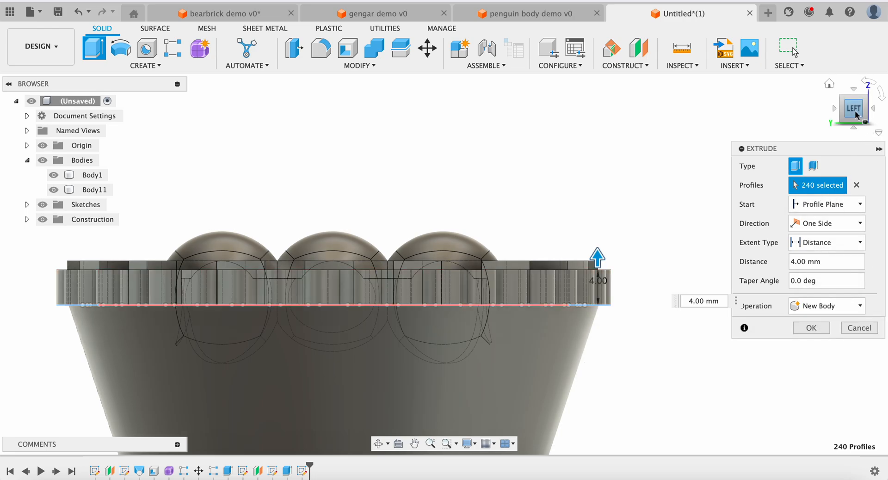
click(830, 83)
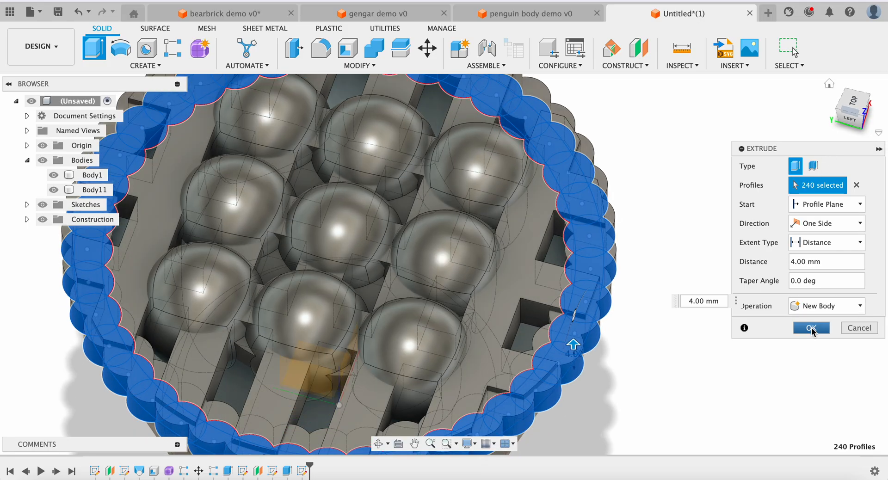
key(Return)
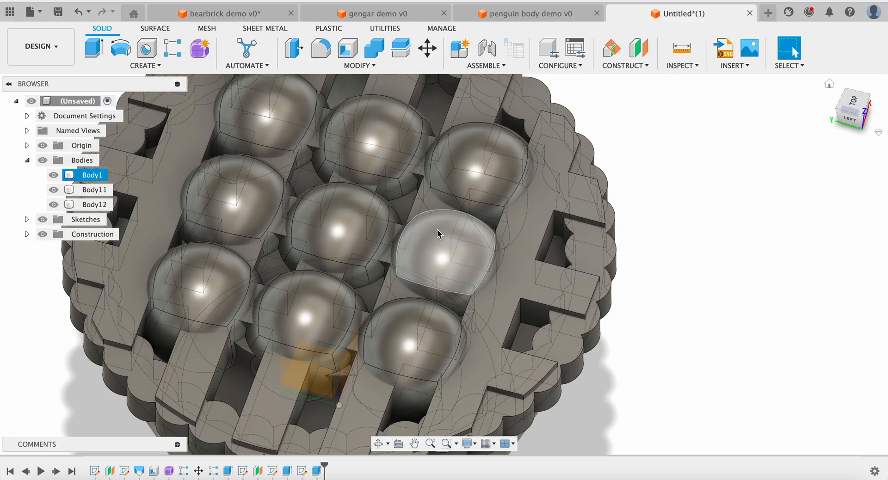
scroll(438, 232, down, 4)
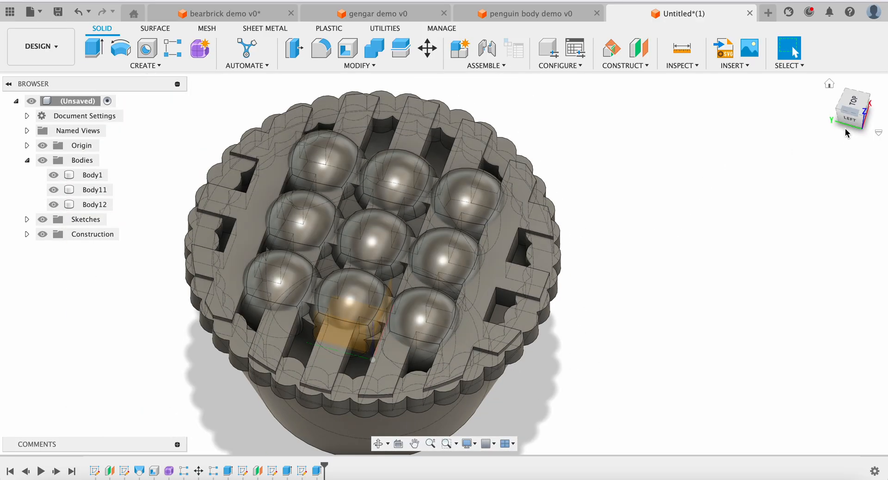
drag(854, 120, 831, 128)
scroll(505, 179, down, 3)
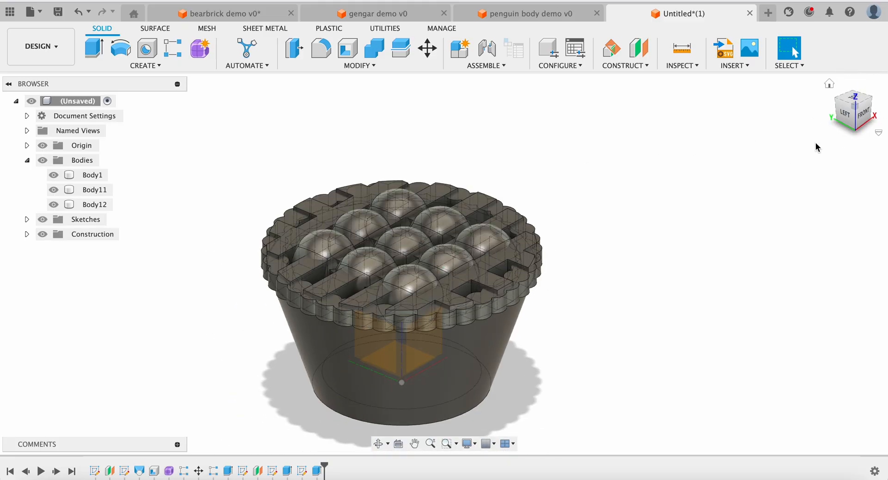
Shorten the bowl by offsetting its bottom face by -15 mm.
click(458, 379)
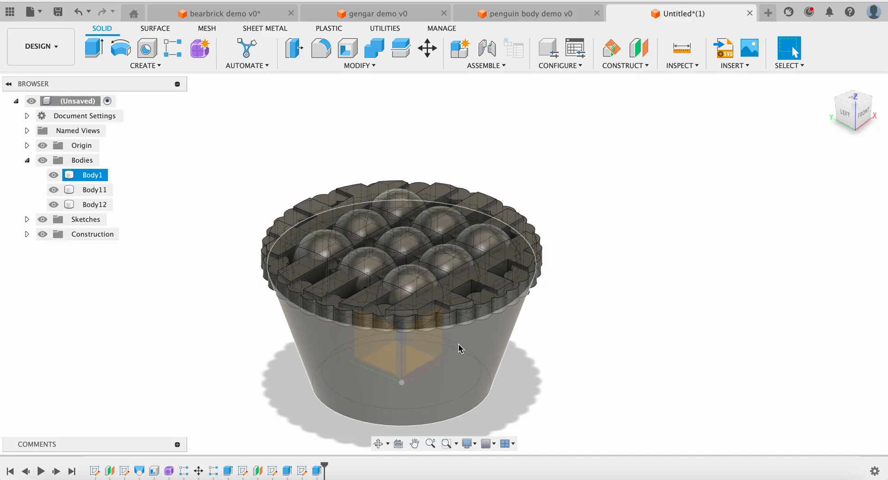
drag(849, 114, 848, 69)
click(368, 402)
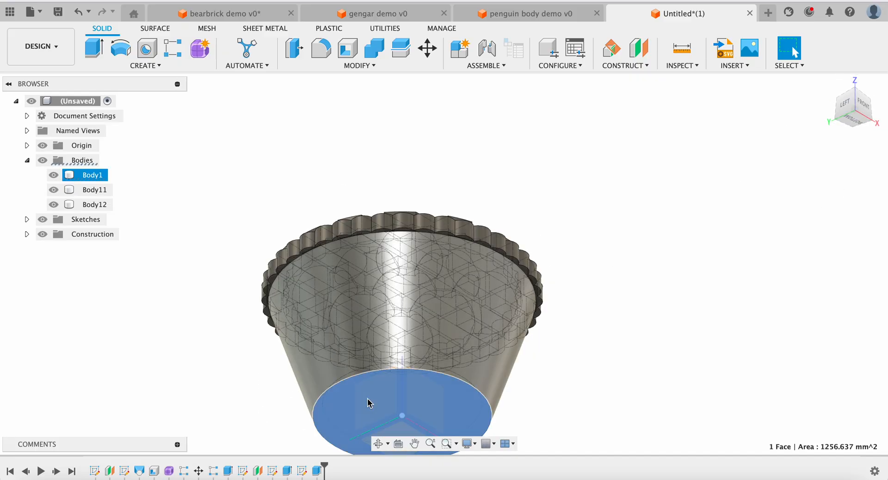
click(291, 47)
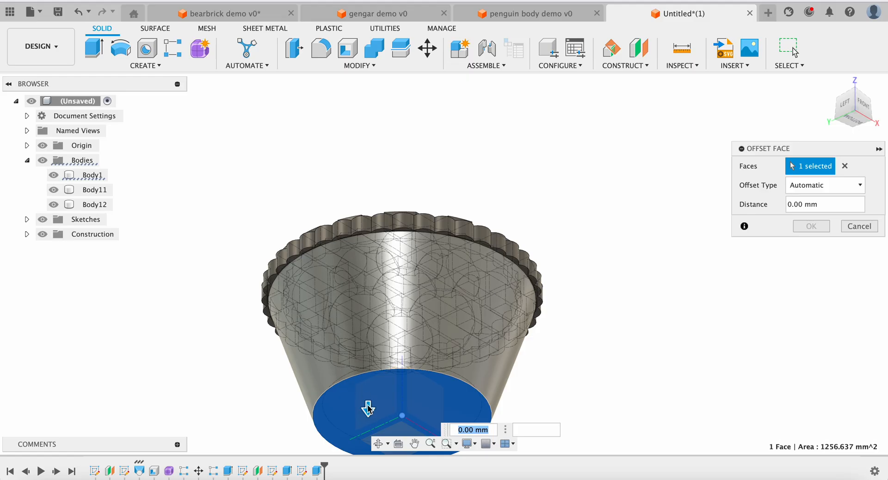
drag(369, 408, 369, 378)
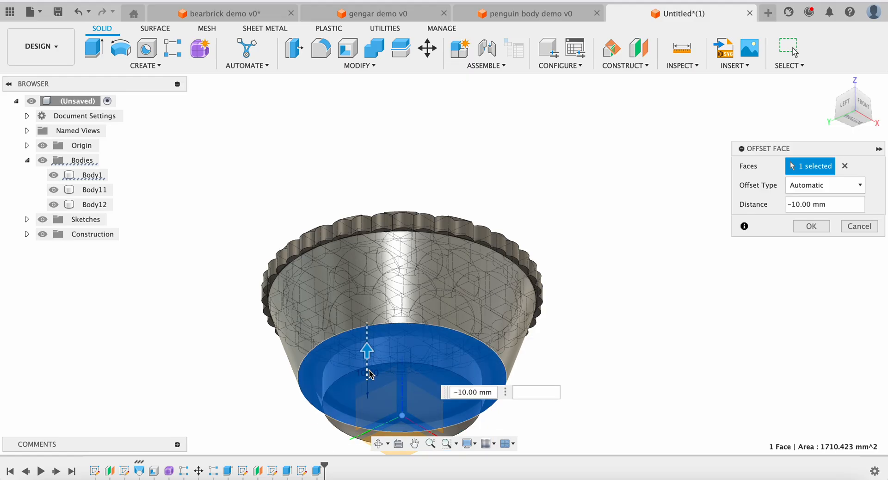
text(-3)
key(Return)
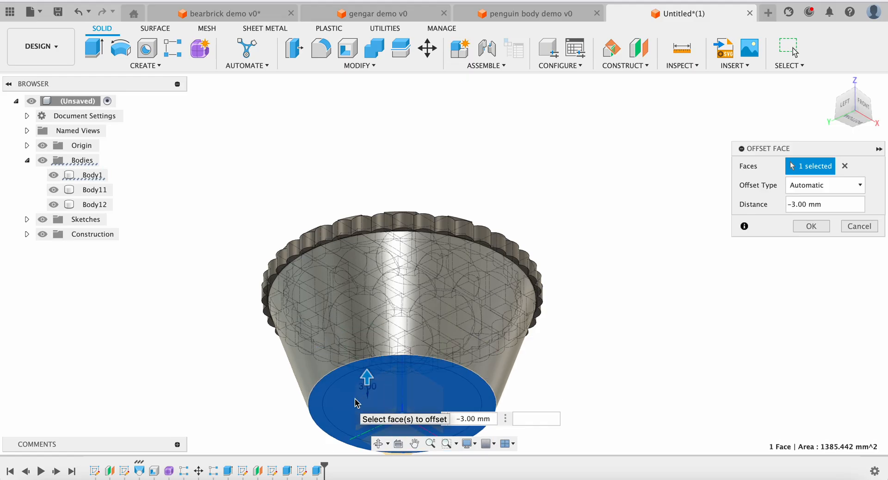
drag(368, 378, 373, 339)
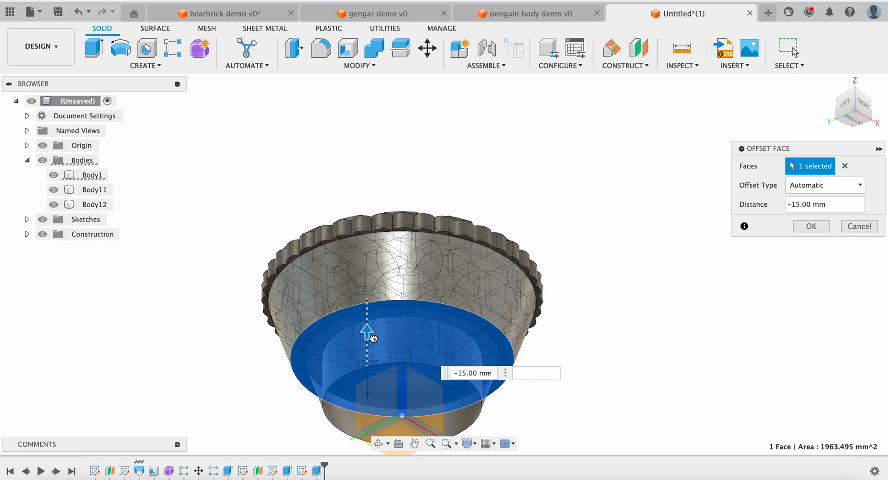
click(811, 226)
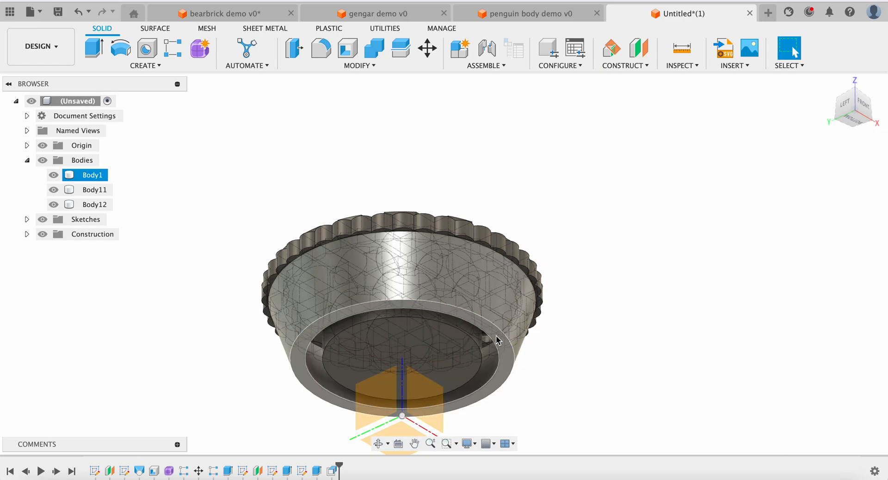
drag(849, 100, 841, 66)
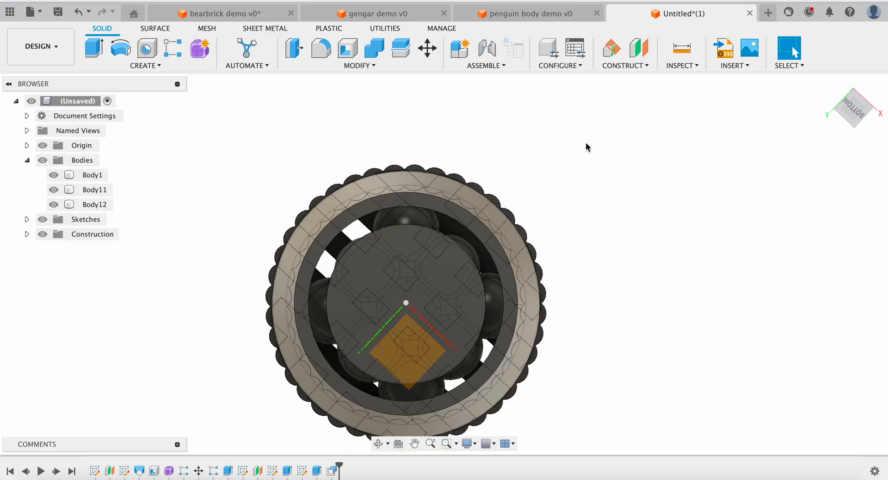
click(472, 226)
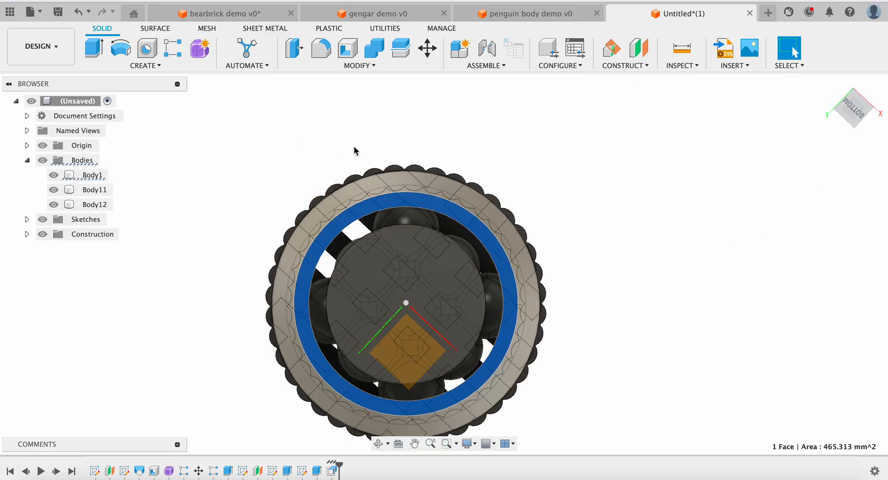
click(390, 214)
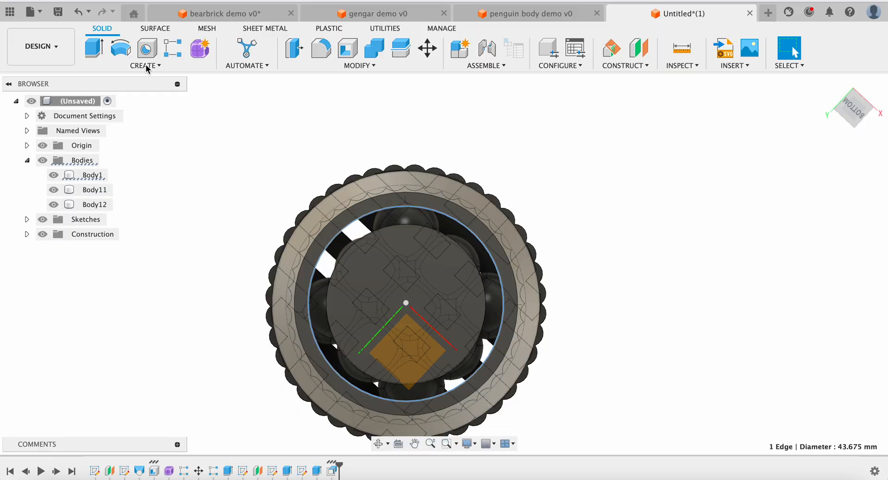
click(93, 50)
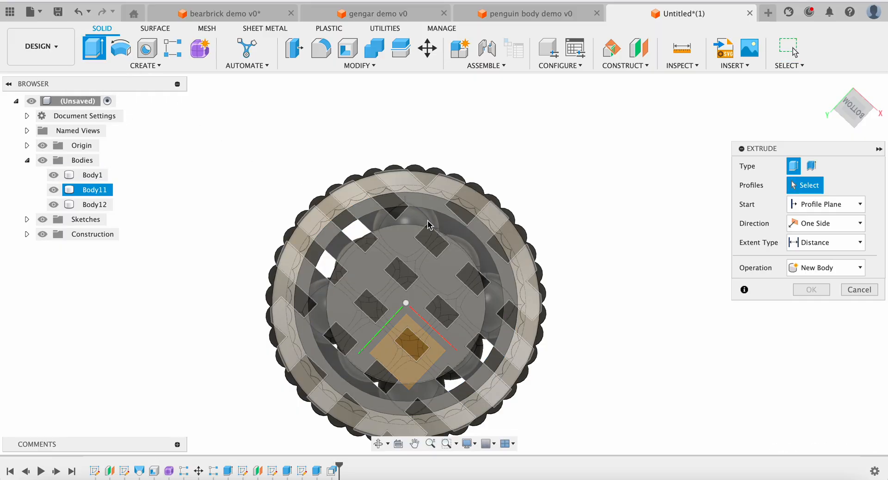
click(428, 225)
click(428, 225)
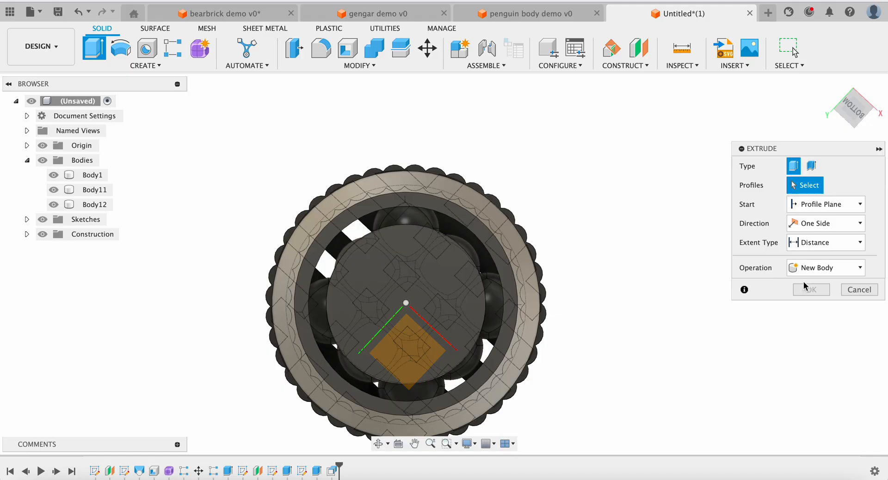
click(861, 293)
mouse_move(861, 108)
mouse_down()
mouse_move(847, 171)
mouse_move(858, 184)
mouse_up()
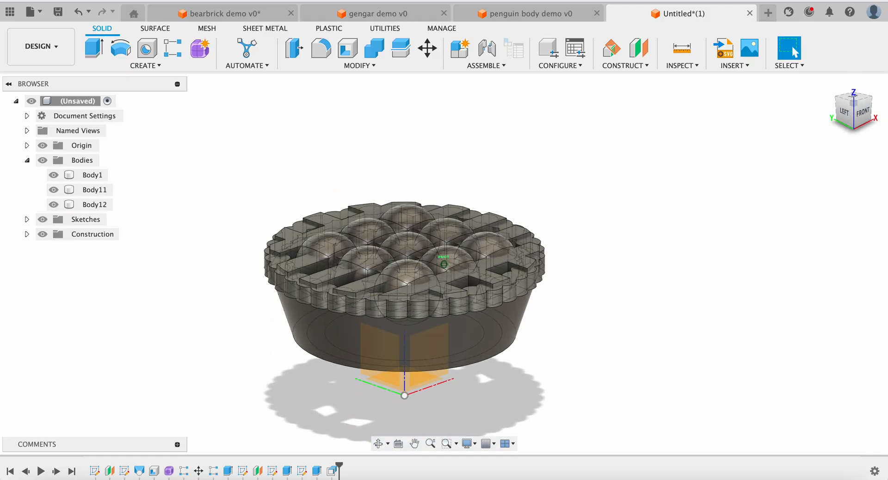